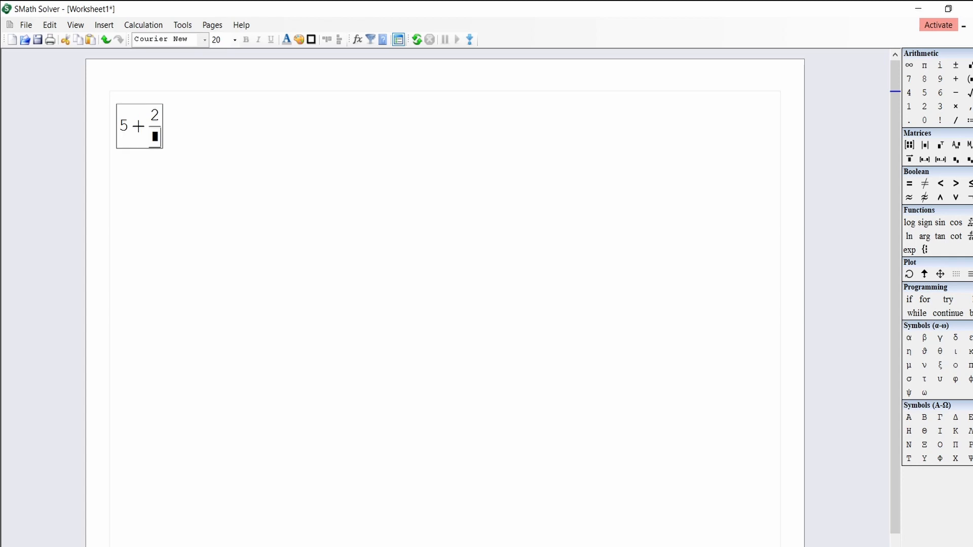
- Complete the started expression as 5 + 2/3 − 1/2 and evaluate it numerically
text(3)
key(space)
text(-1/)
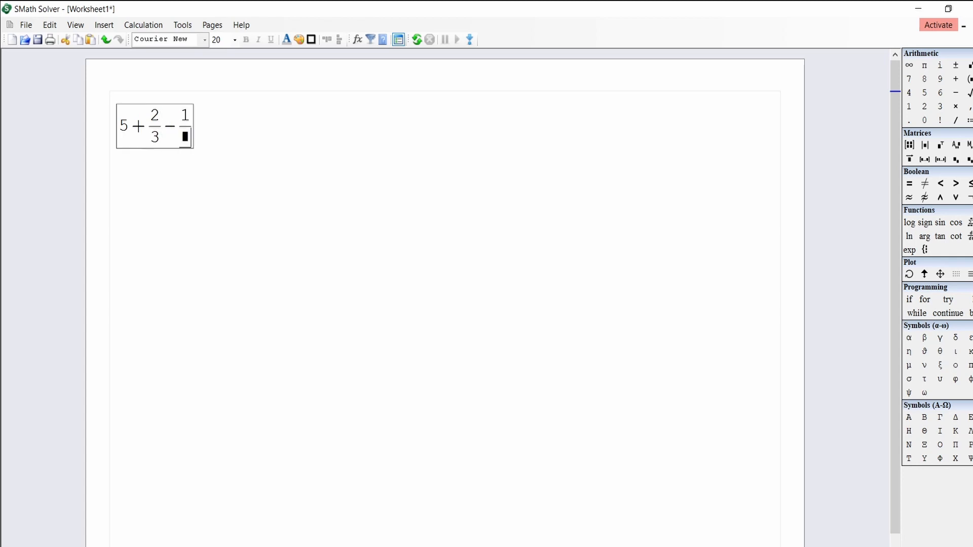
text(2=5.17)
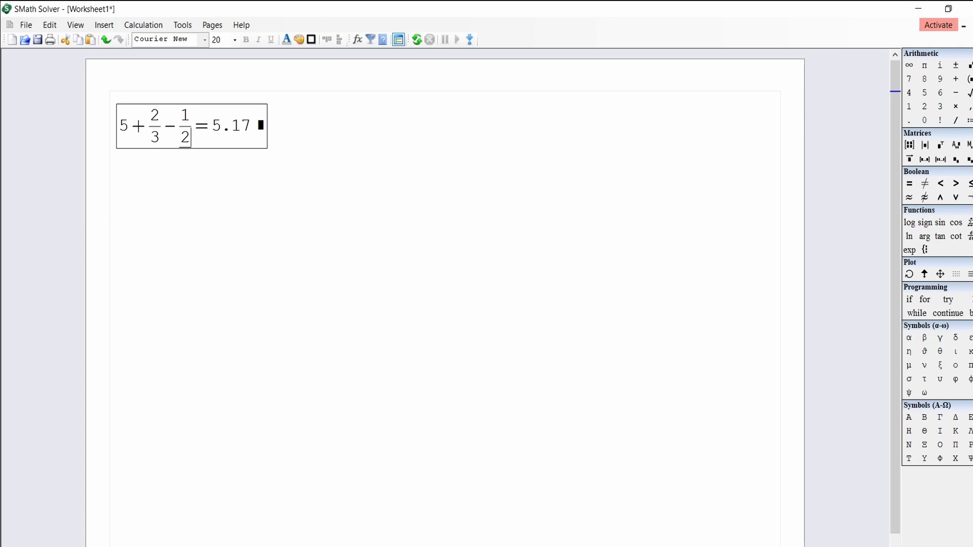
key(Return)
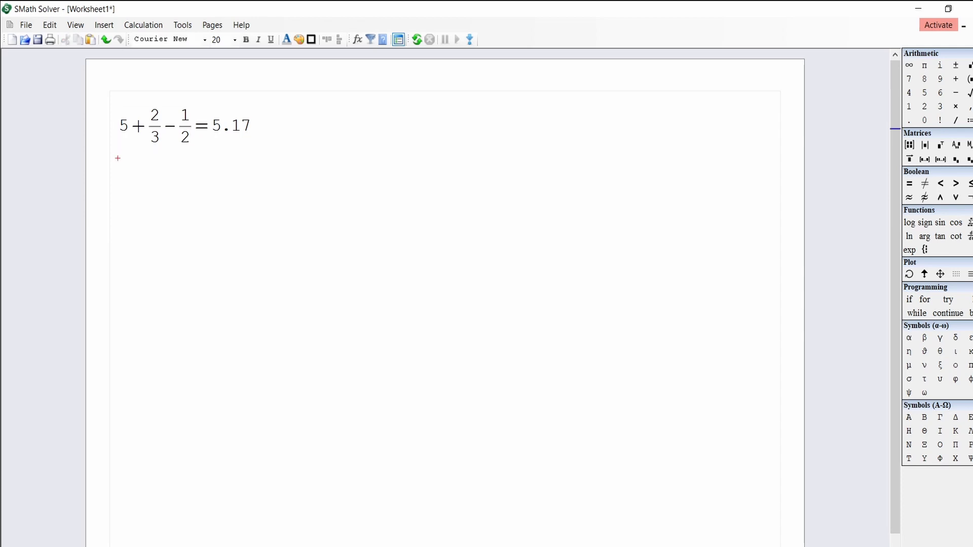
- Enter the square root of 3² + 4² below the first calculation and evaluate it
key(backslash)
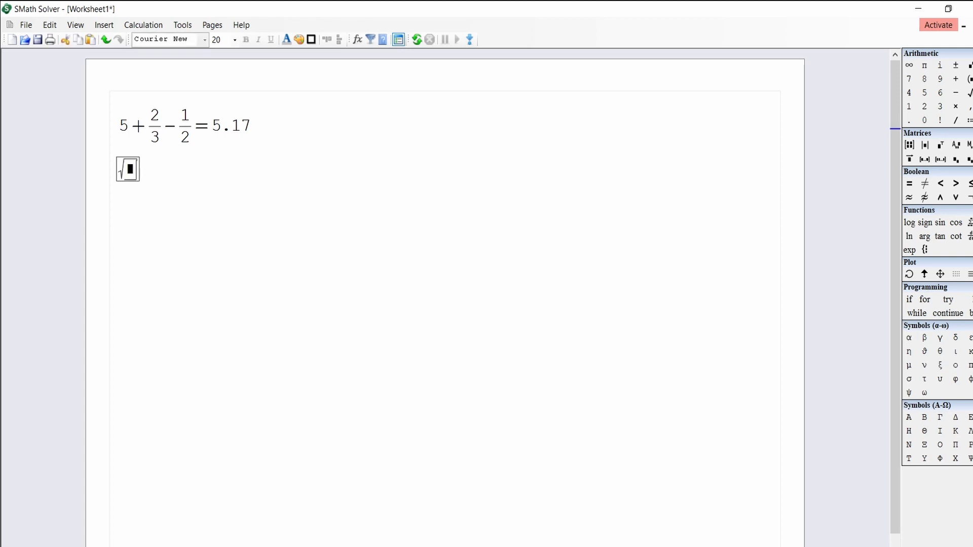
text(3)
key(asciicircum)
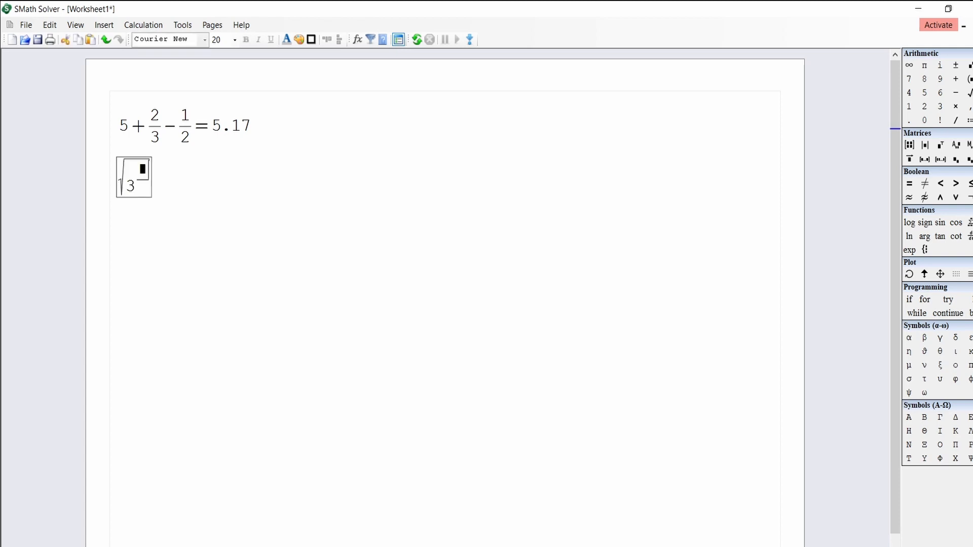
text(2)
key(space)
text(+)
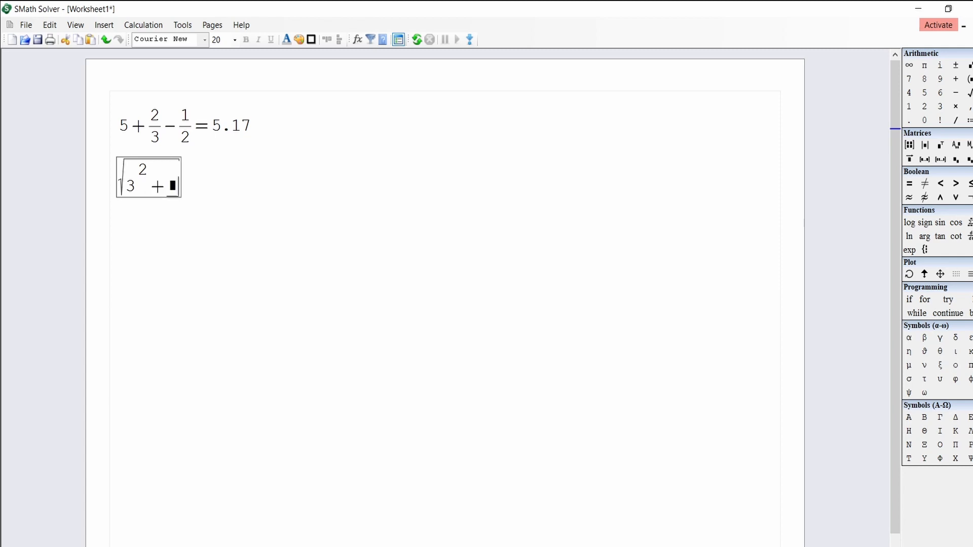
text(4)
key(asciicircum)
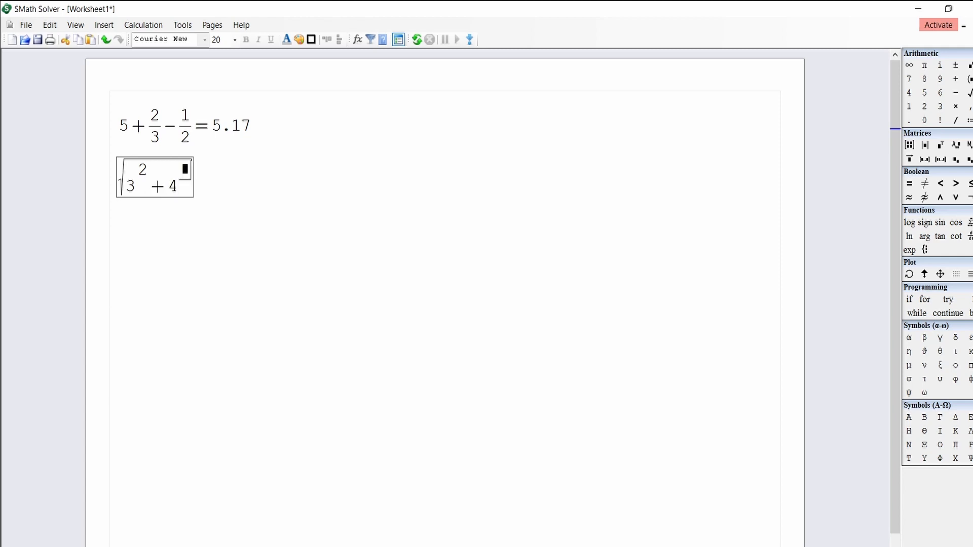
text(2)=5)
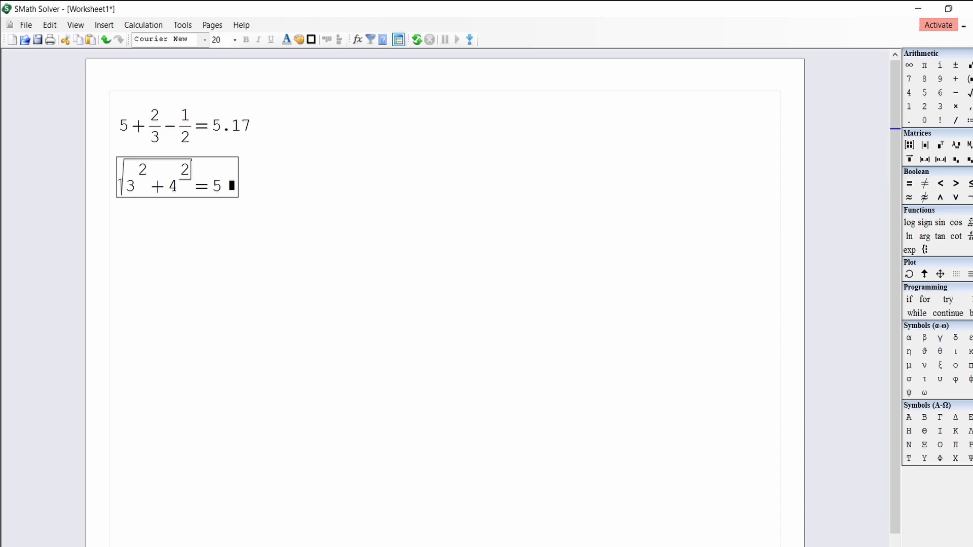
- Define the function f(x) := 2·x² + 3·x + 1 below the square root calculation
click(131, 236)
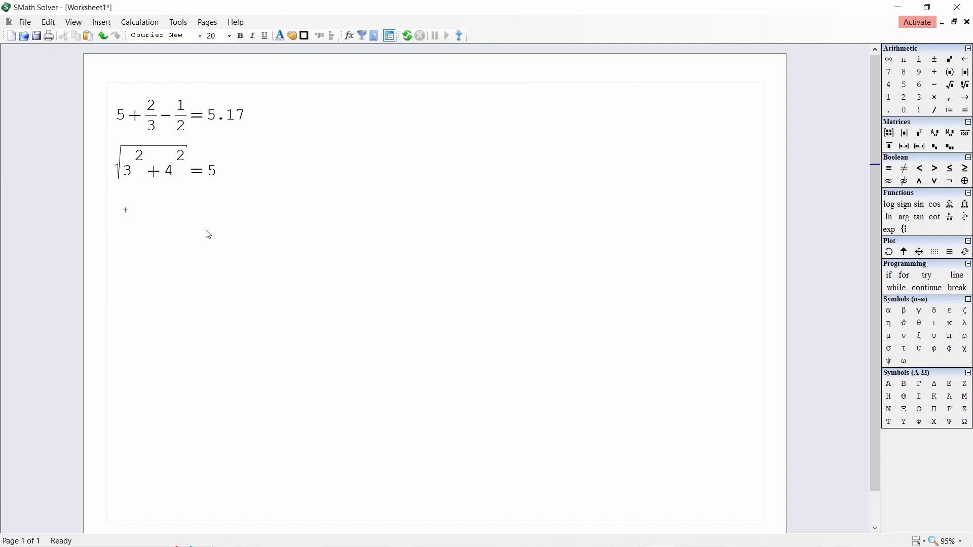
text(f(x:)
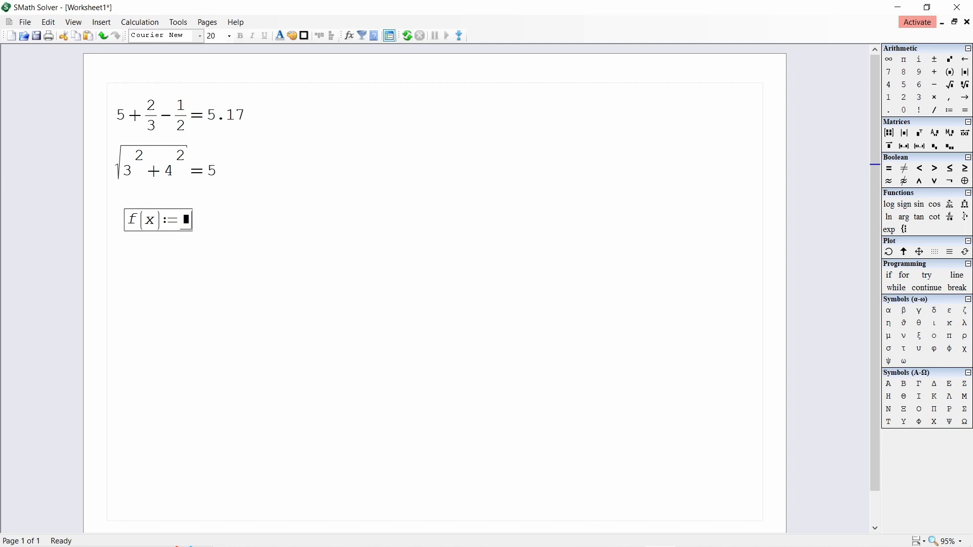
text(2)
text(*x)
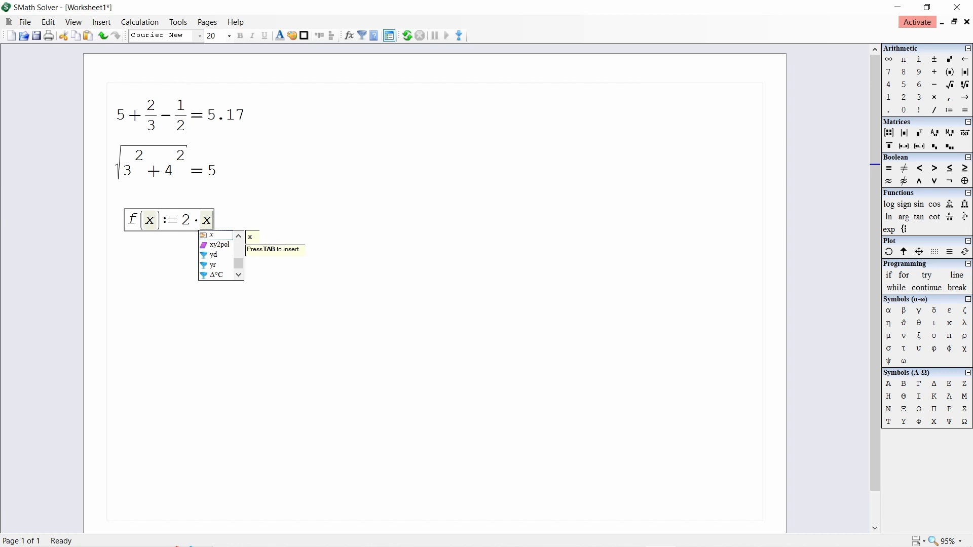
text(^2)
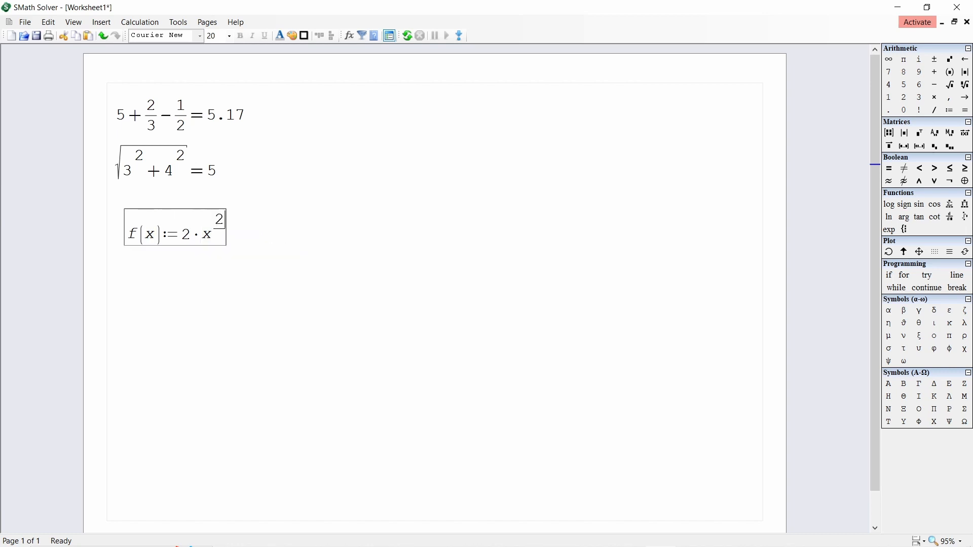
key(space)
text(+)
text(3*x)
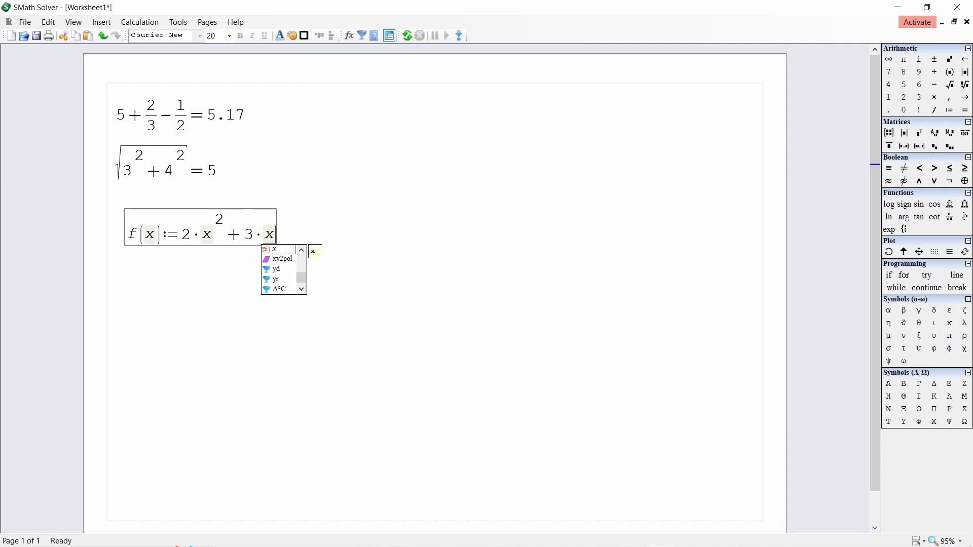
text(+)
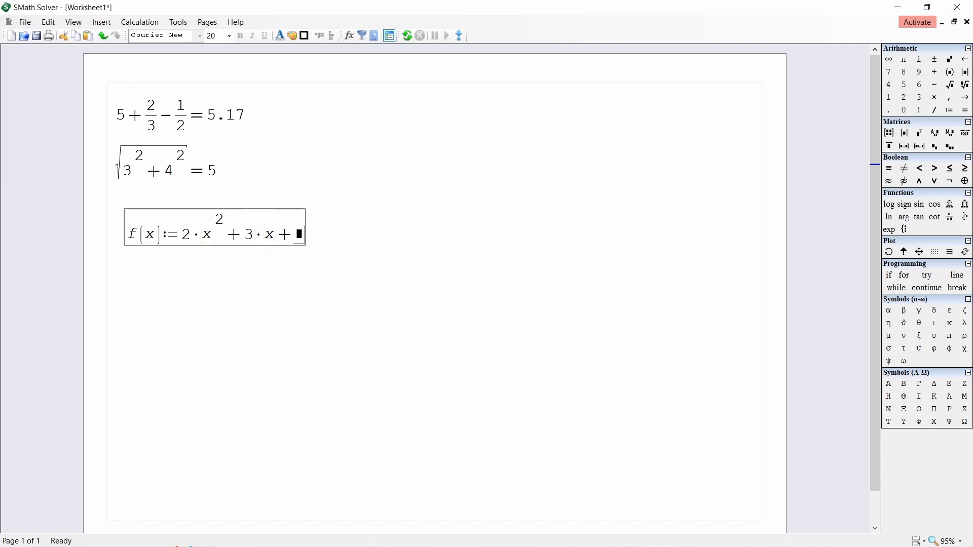
text(1)
key(Return)
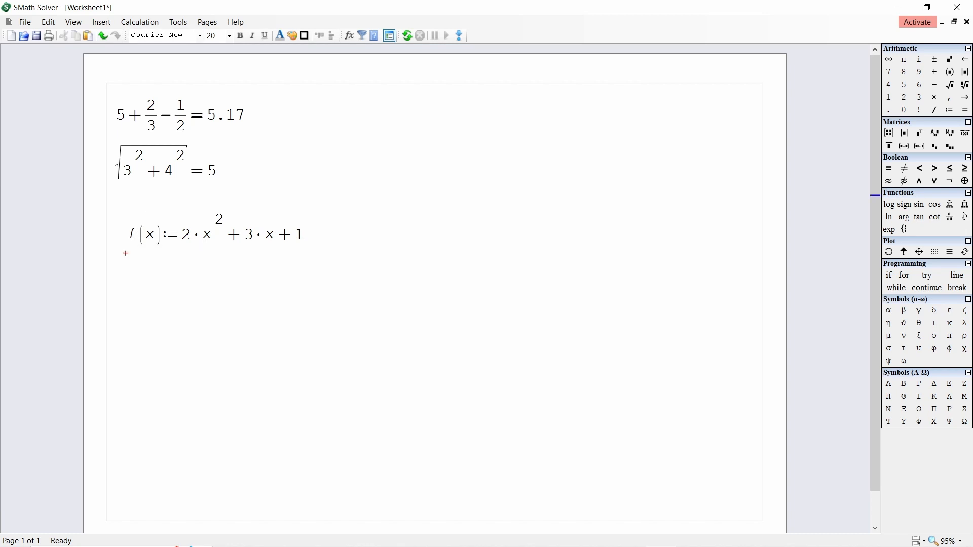
- Assign x := 2 below the function definition and evaluate f(x) under it
text(x)
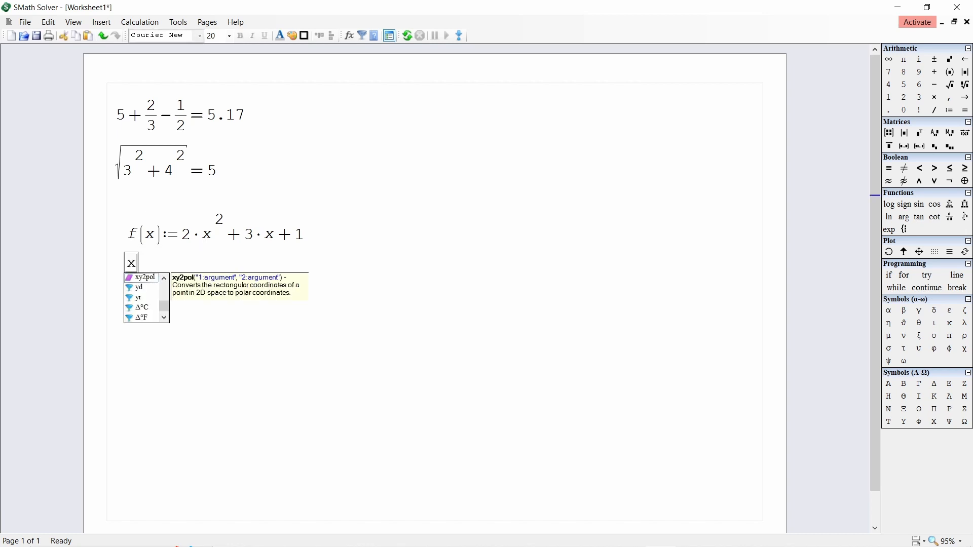
text(:=2)
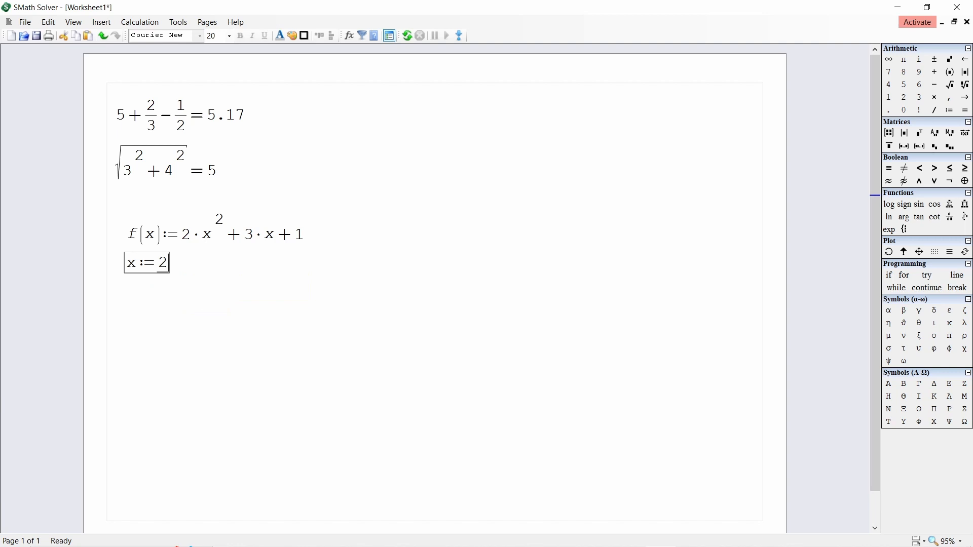
key(Return)
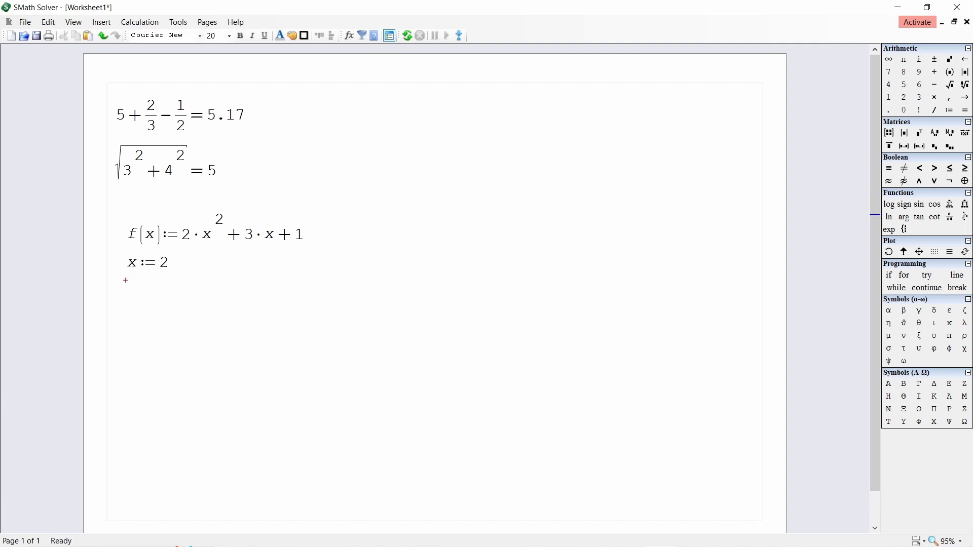
text(f)
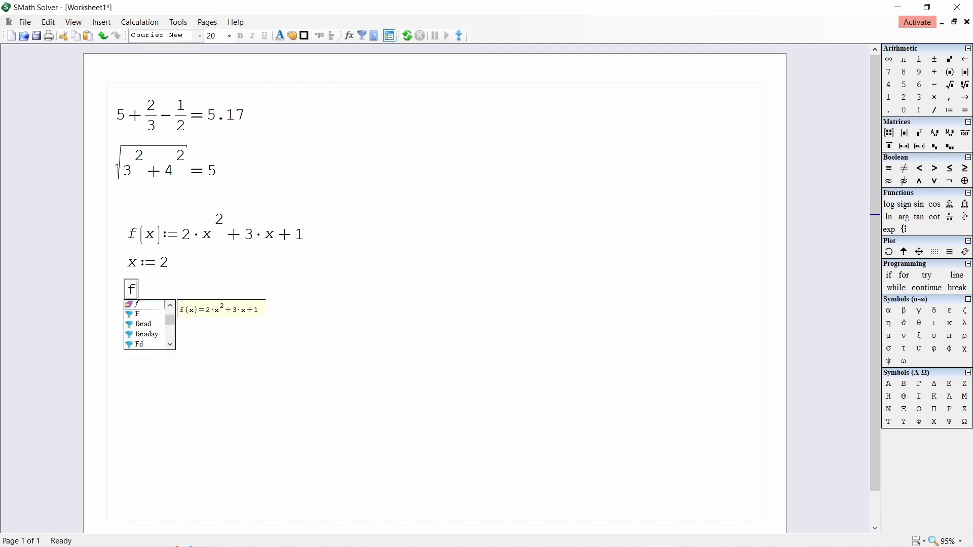
text((x))
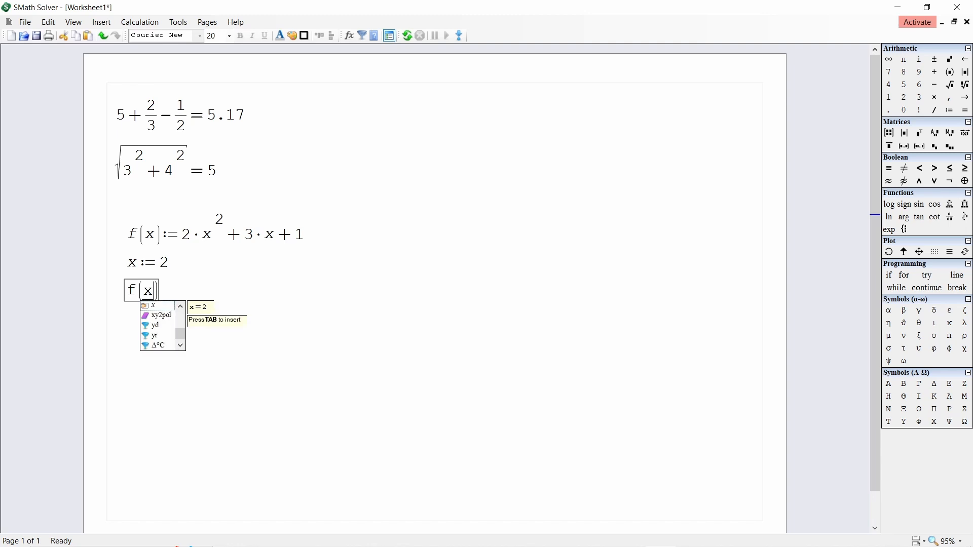
text(=15)
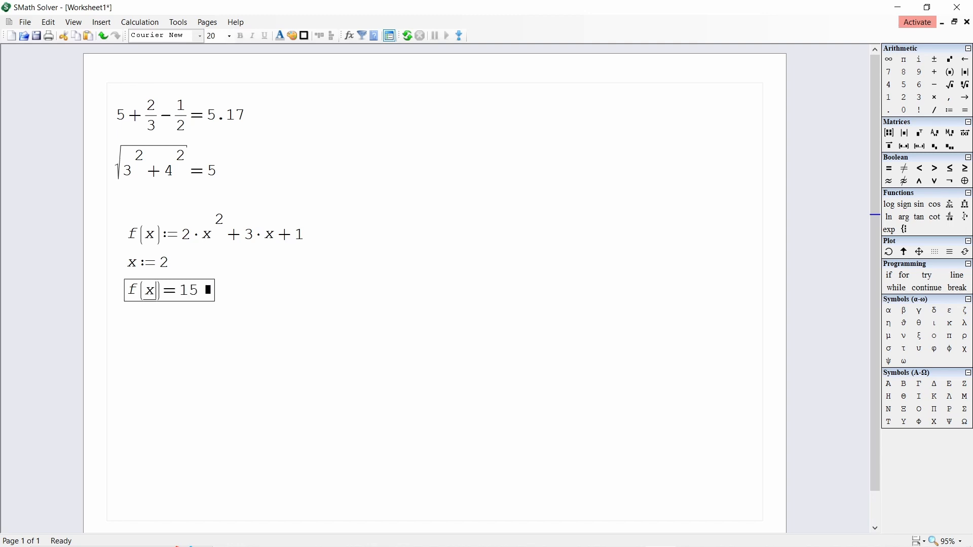
key(Return)
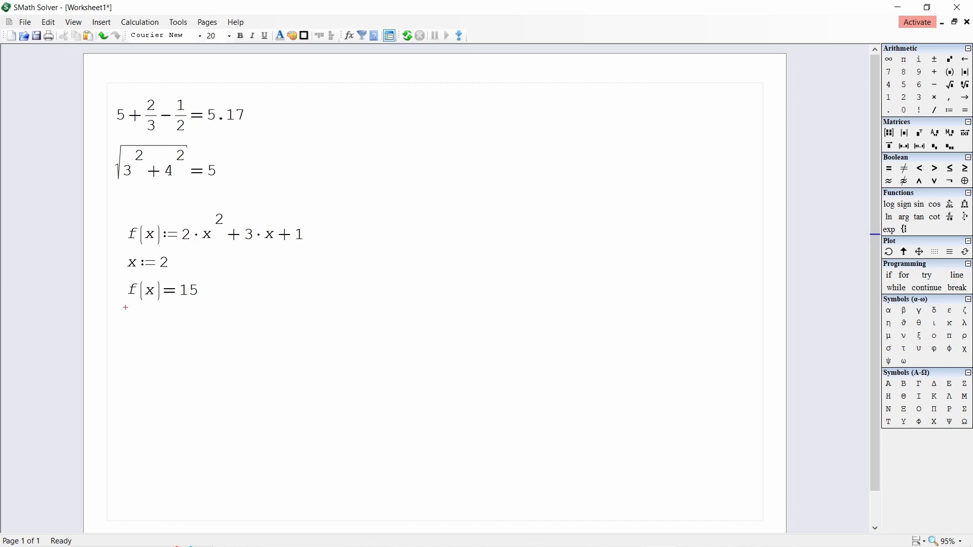
- Reassign x := 3 on a new line and evaluate f(x) again beneath it
text(x:3)
key(Return)
text(f(x))
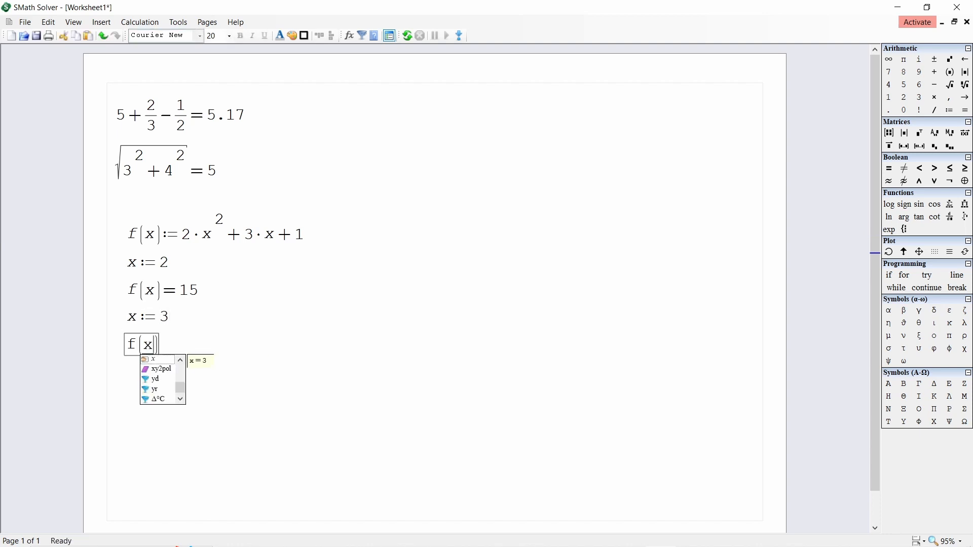
text(=28)
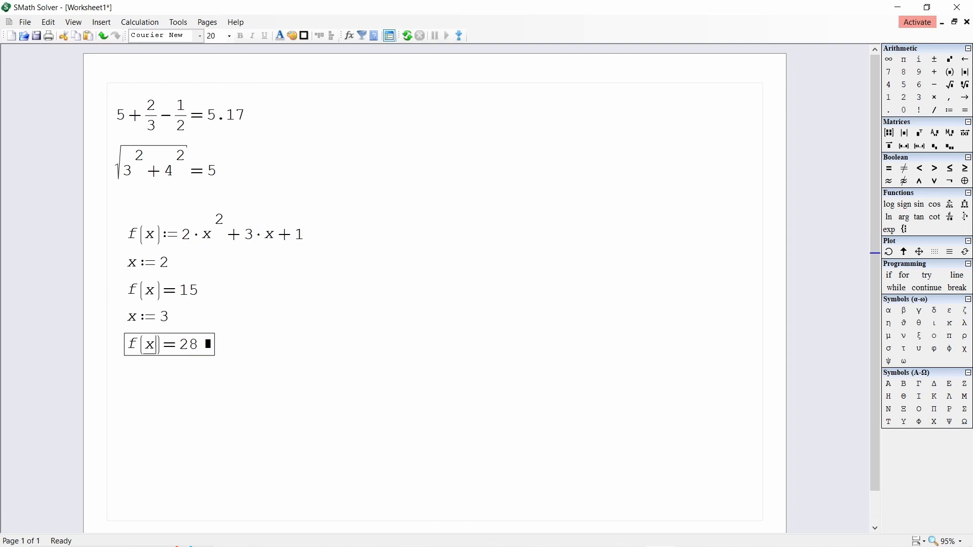
key(Return)
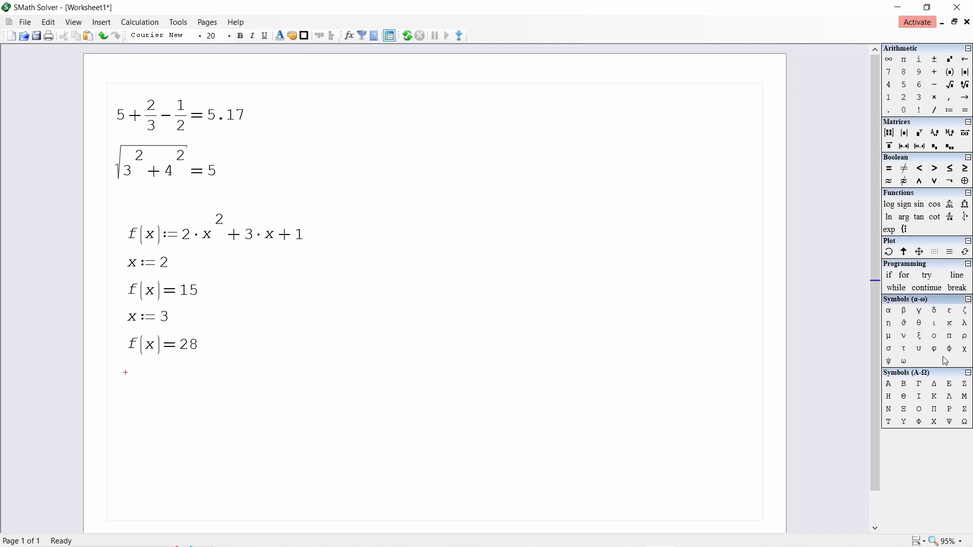
- Examine the units available for insertion in the Length category
click(101, 23)
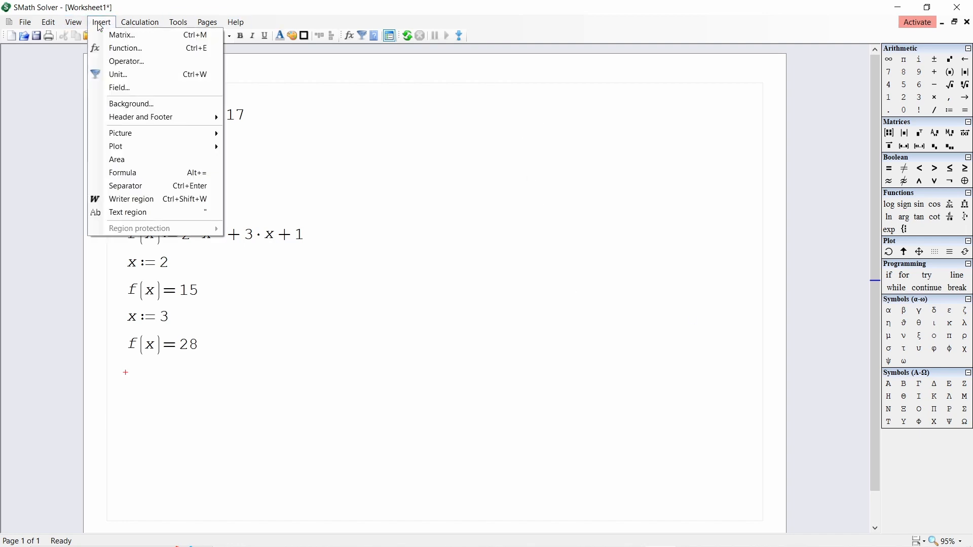
click(140, 83)
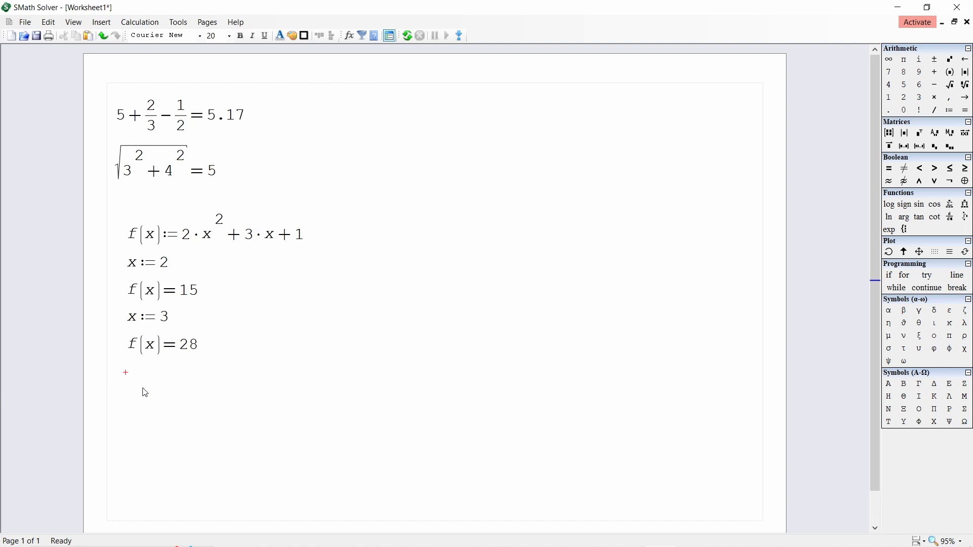
key(ctrl+w)
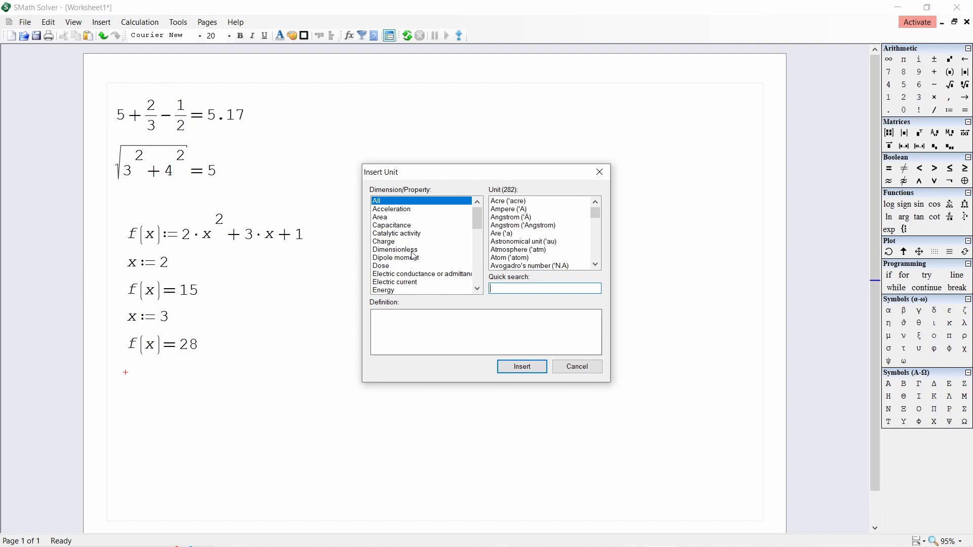
scroll(424, 256, down, 2)
click(410, 290)
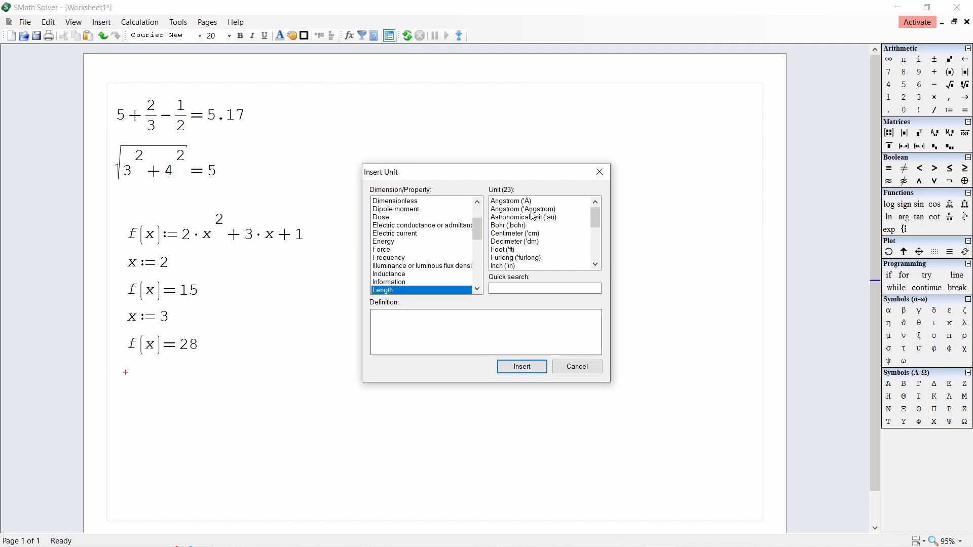
scroll(543, 232, down, 3)
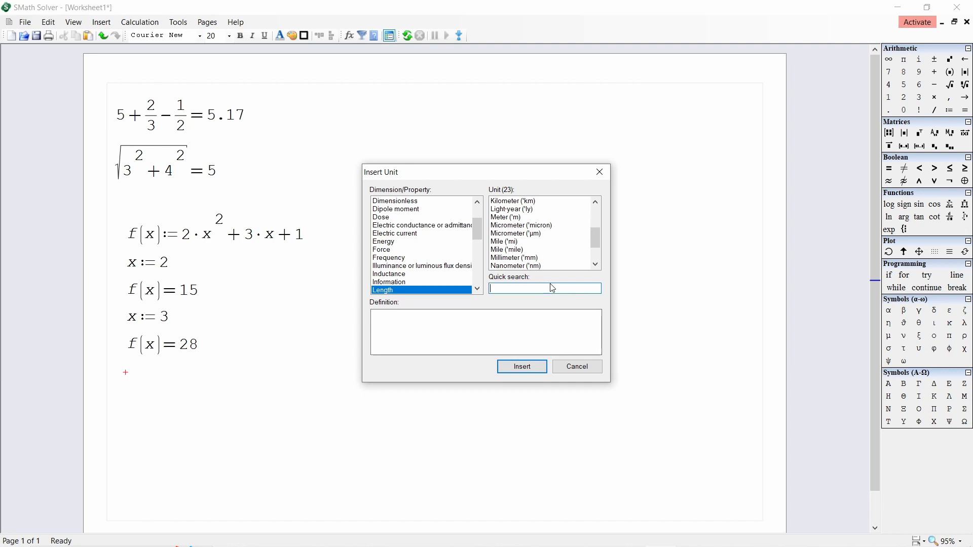
text(m)
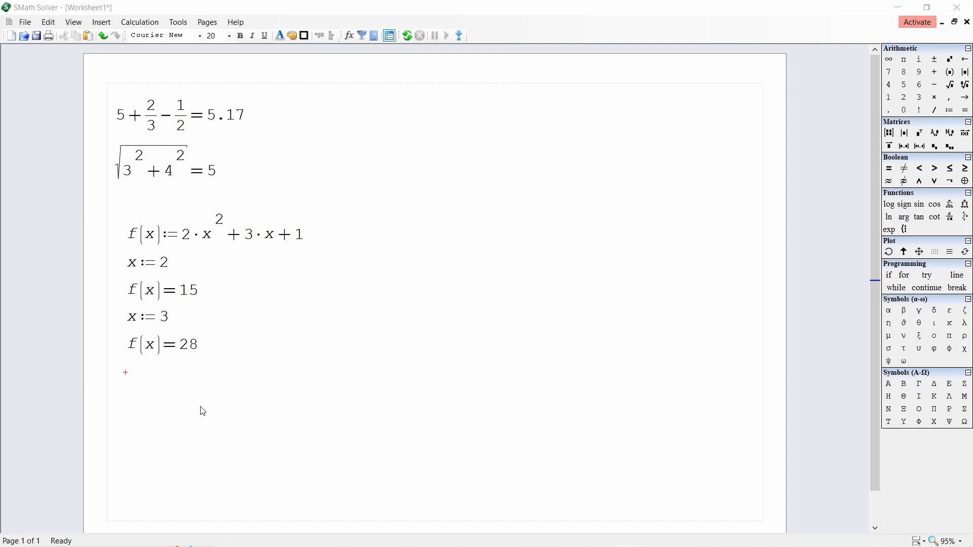
- Define the length l := 10 m below the last function evaluation, inserting the Meter unit
text(l:=)
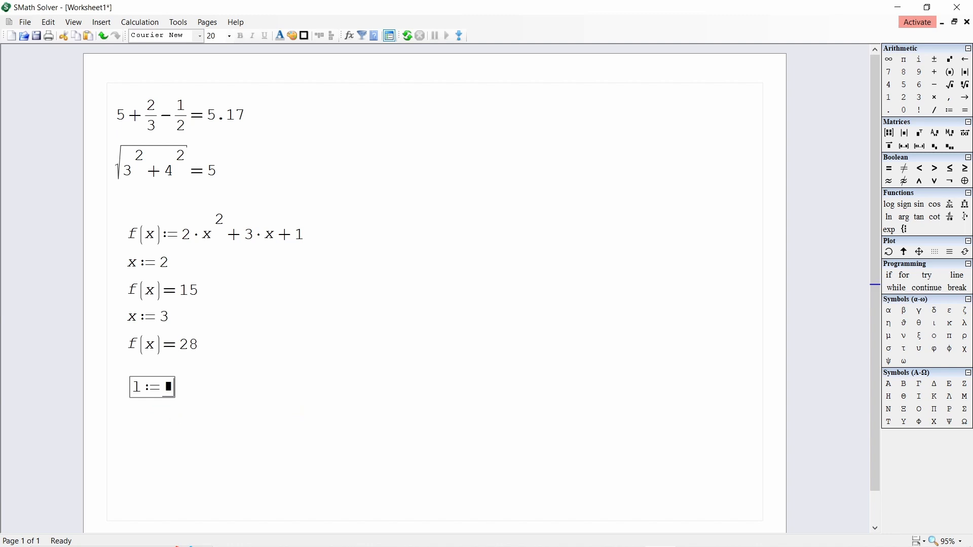
text(10)
key(ctrl+w)
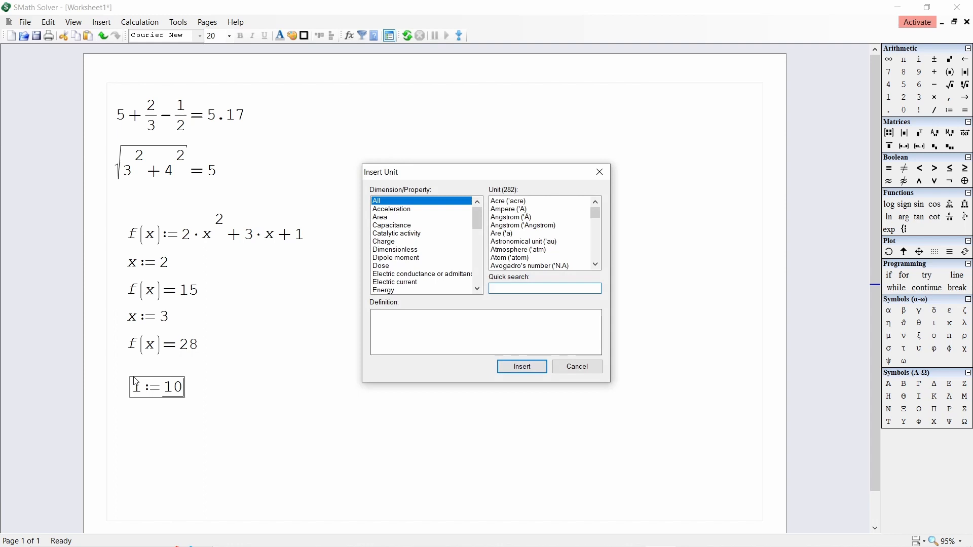
text(meter)
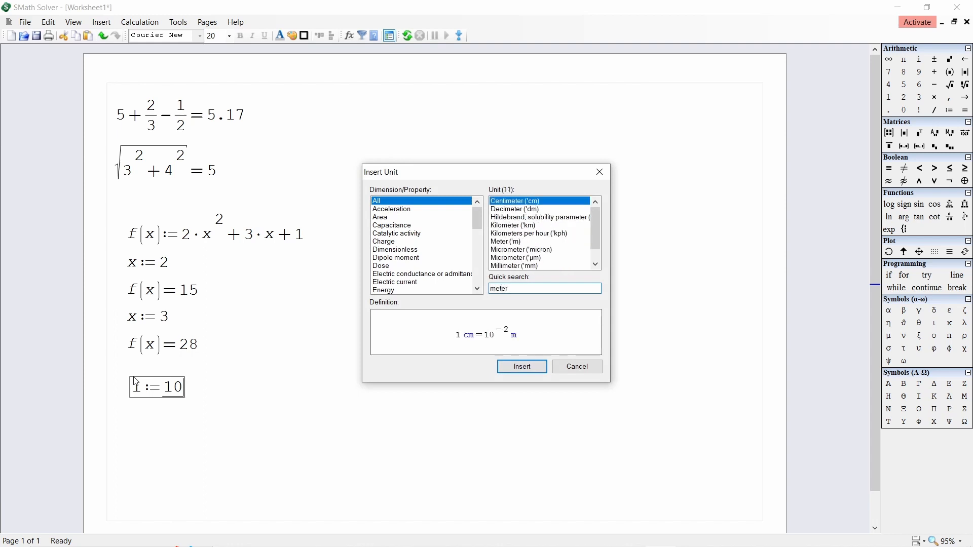
click(504, 242)
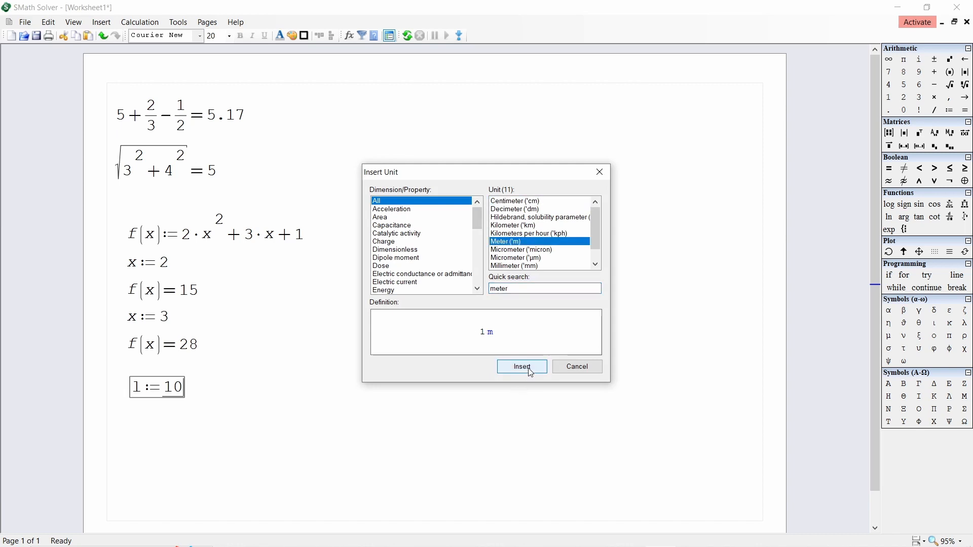
click(523, 367)
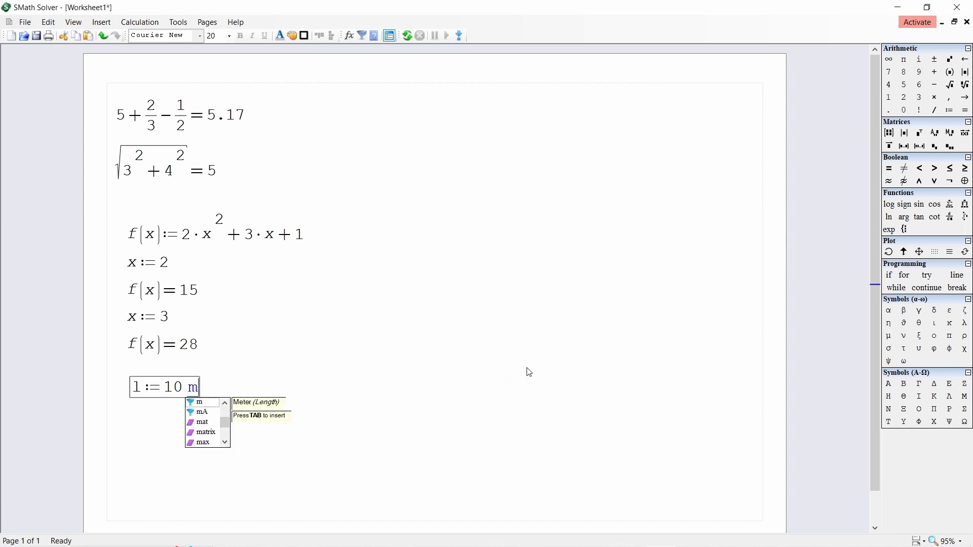
key(Return)
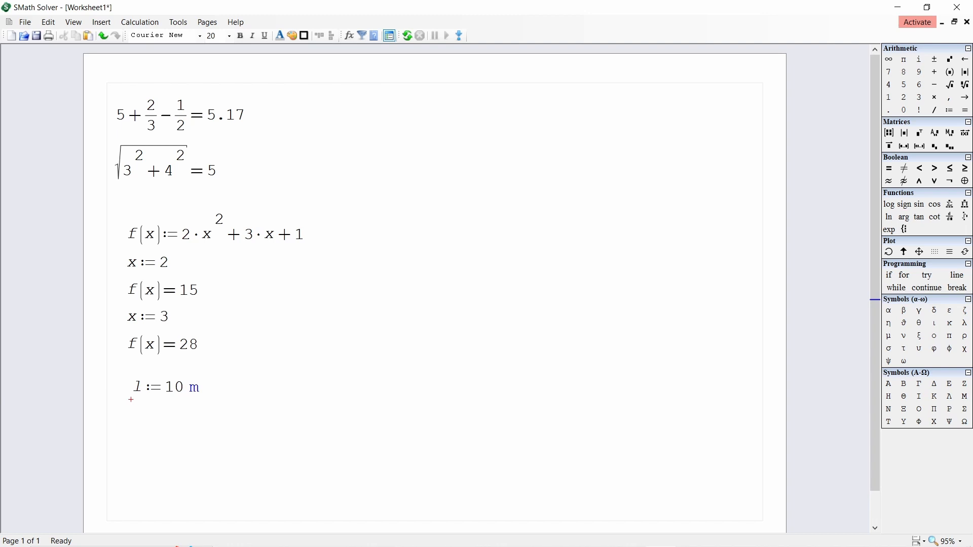
- Define the width w := 5 m on the line below the length, inserting the Meter unit
text(W)
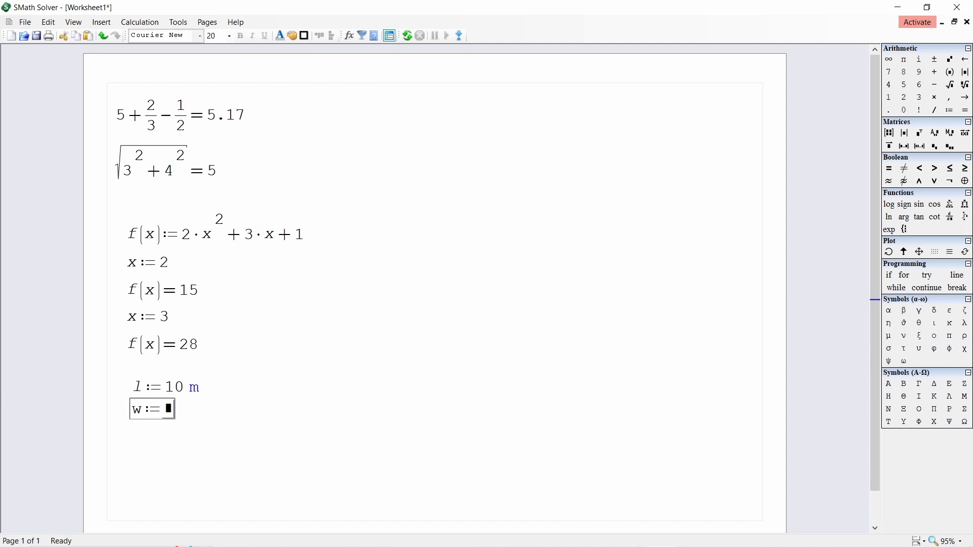
text(5)
key(ctrl+w)
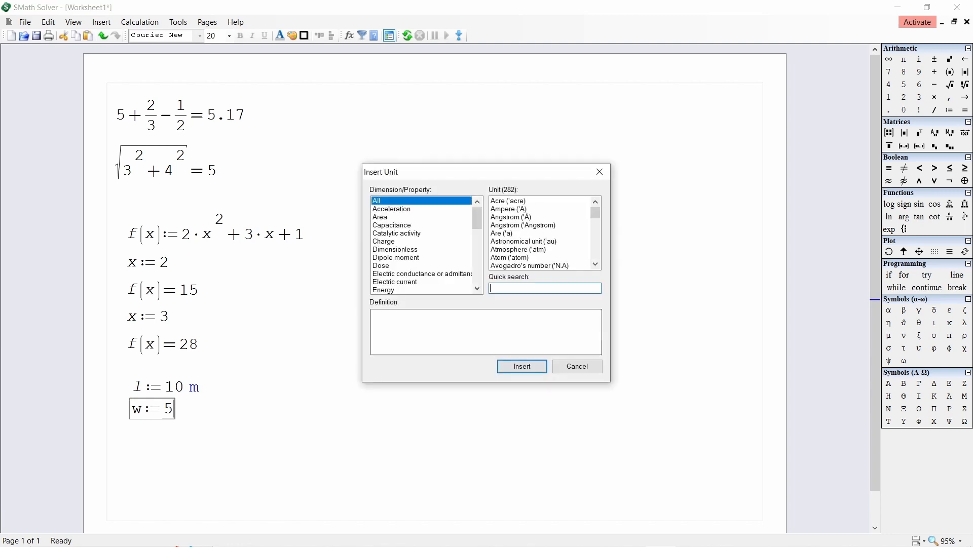
text(met)
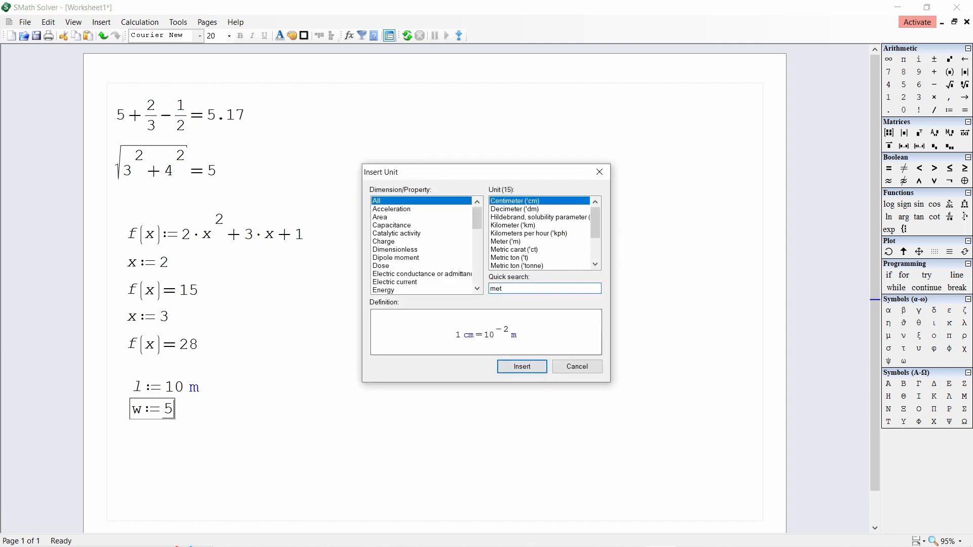
key(Down)
key(Down)
key(Down)
key(Down)
key(Down)
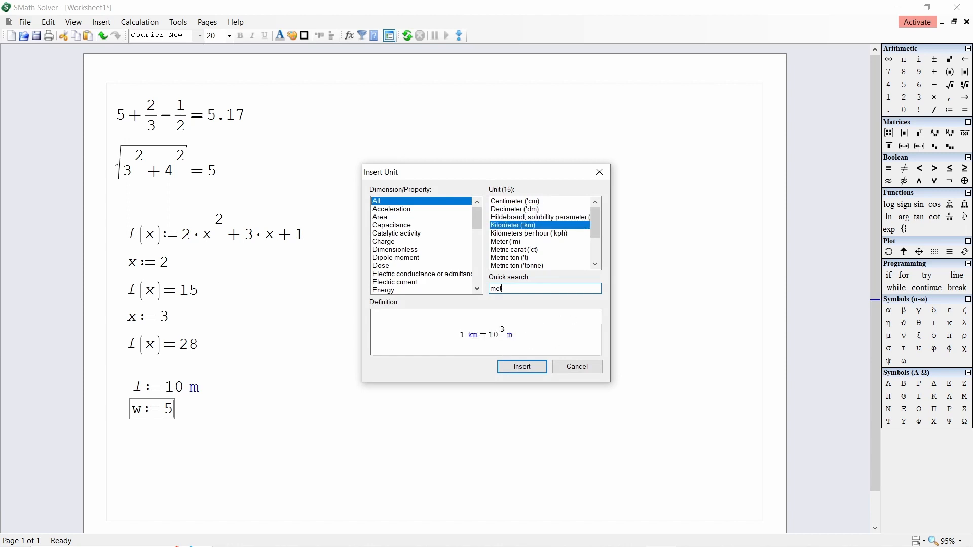
key(Return)
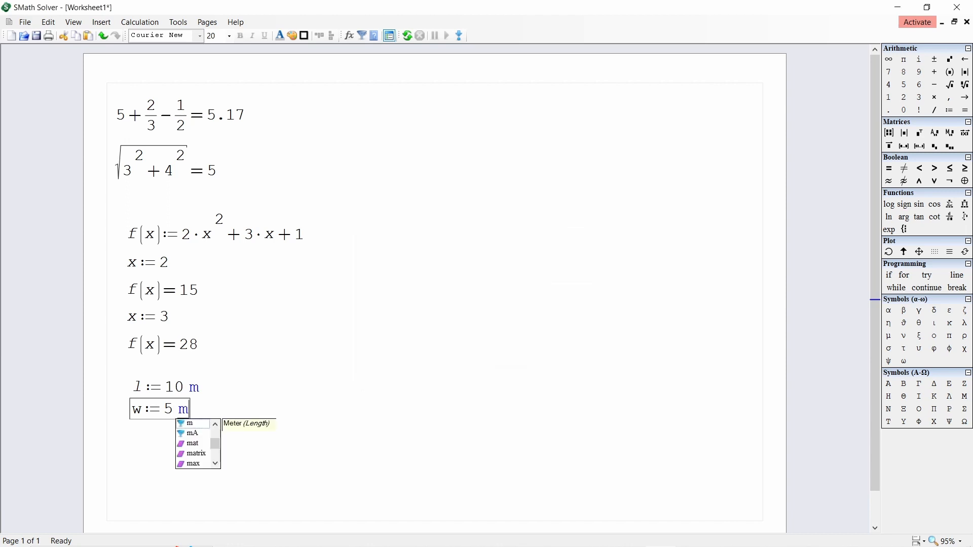
key(Return)
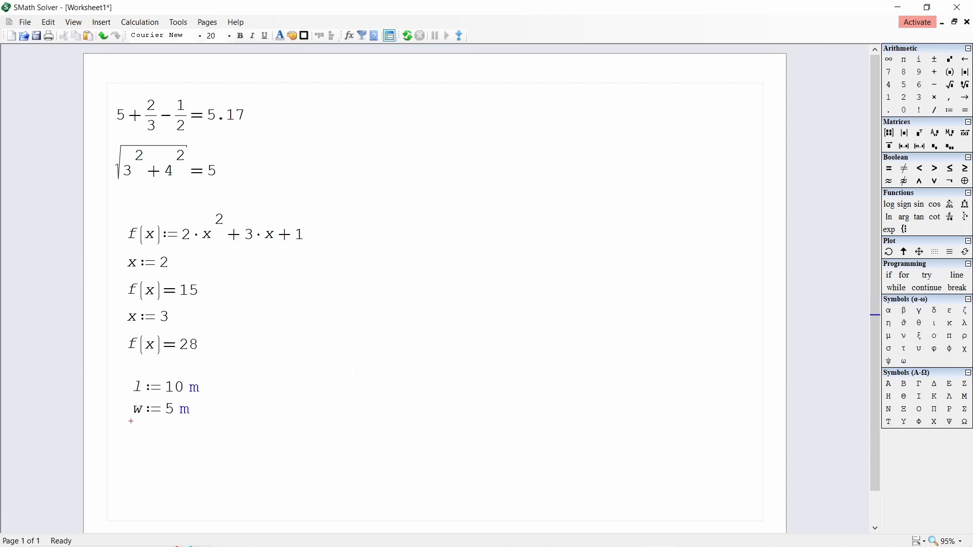
- Define the area A := l·w below the width and evaluate it on the same line
scroll(201, 414, down, 1)
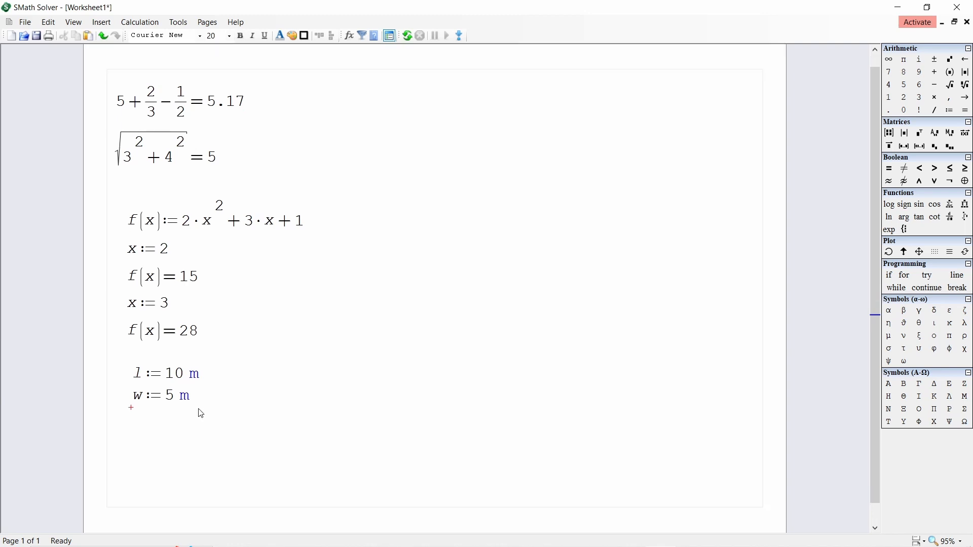
text(A)
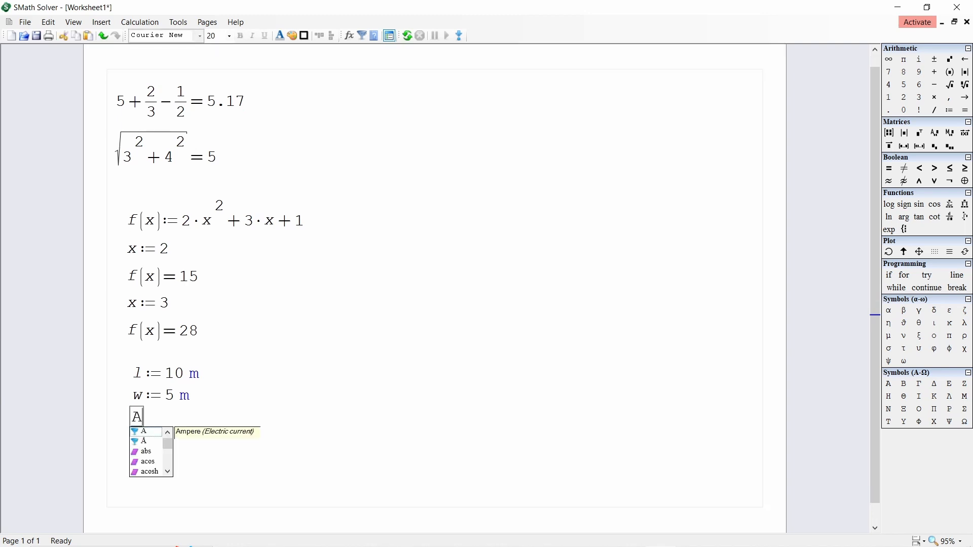
text(:=l)
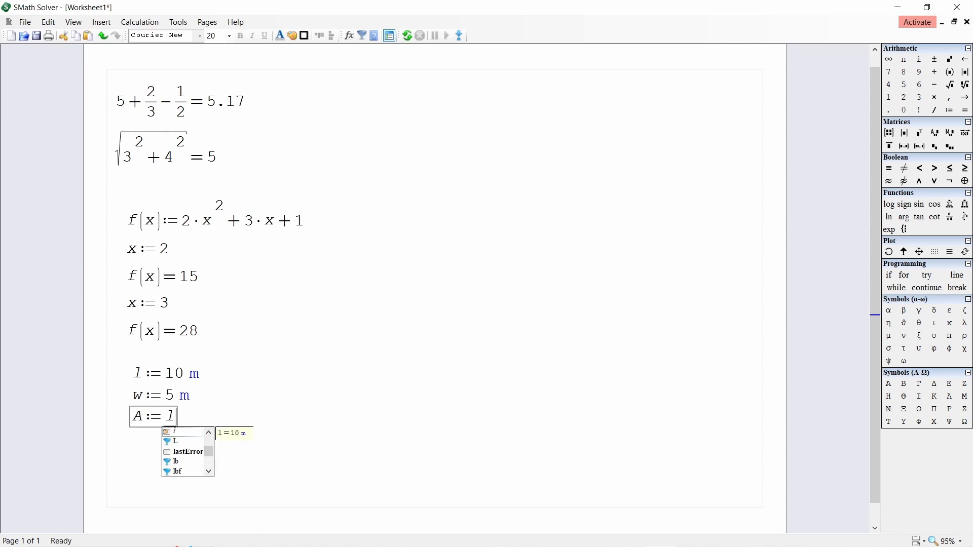
text(*)
text(w)
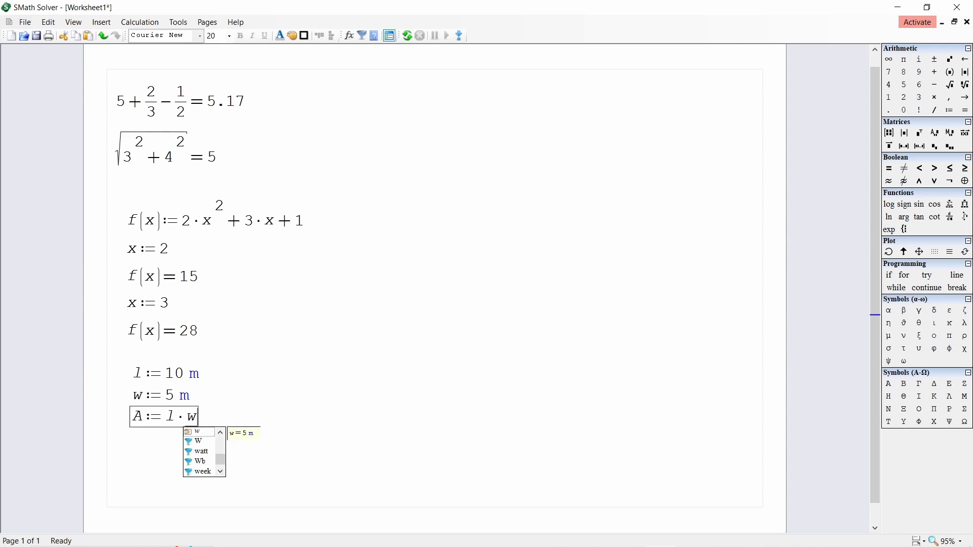
text(=50 m^2)
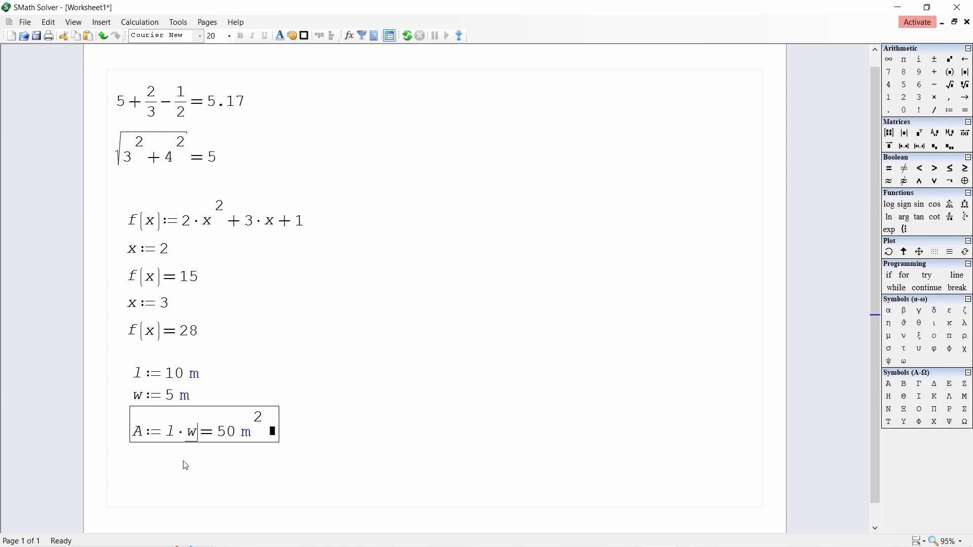
- Define the height h := 7 m below the area calculation, inserting the Meter unit
click(137, 462)
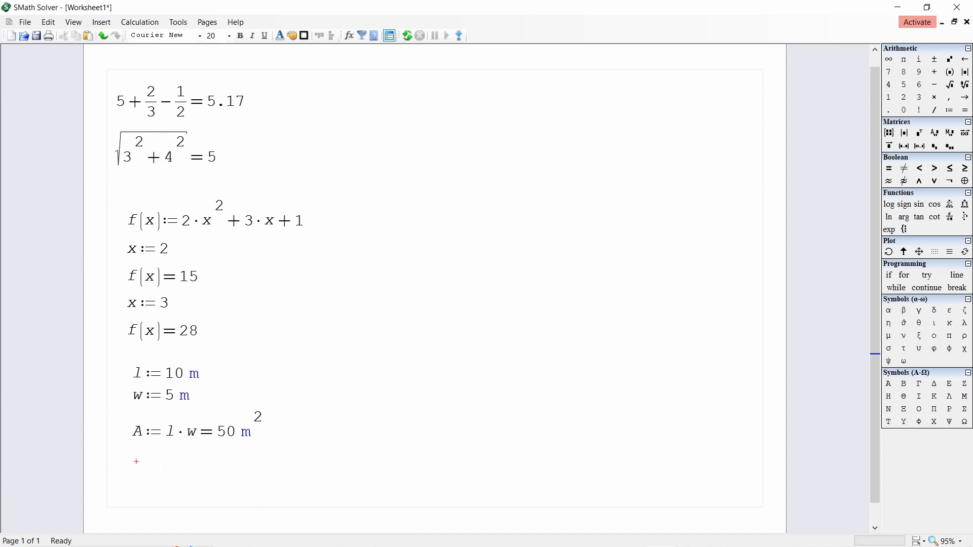
text(h:=)
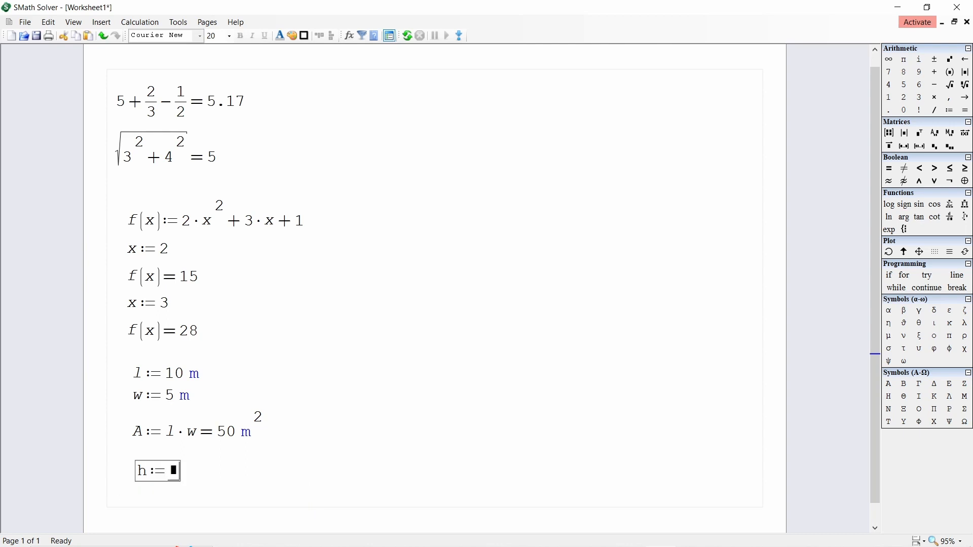
text(7)
key(ctrl+w)
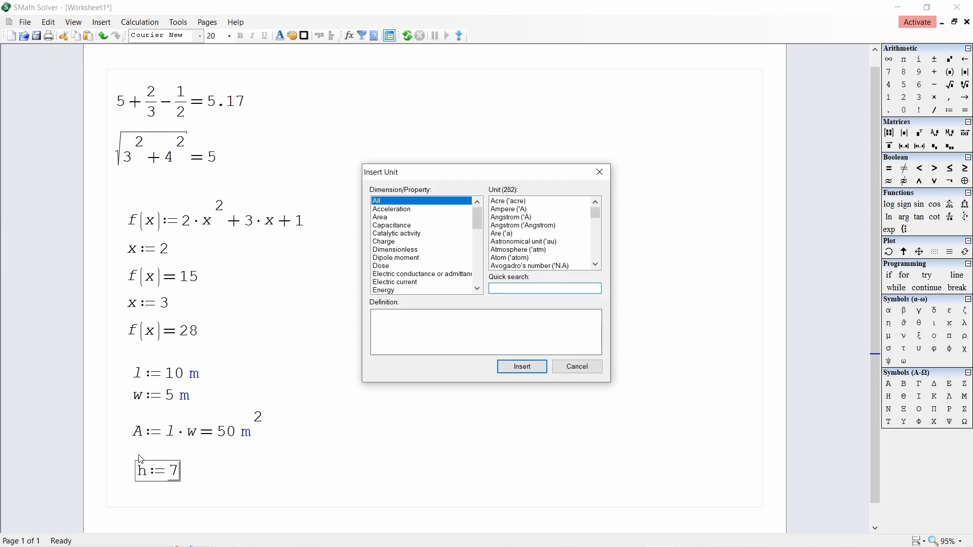
text(me)
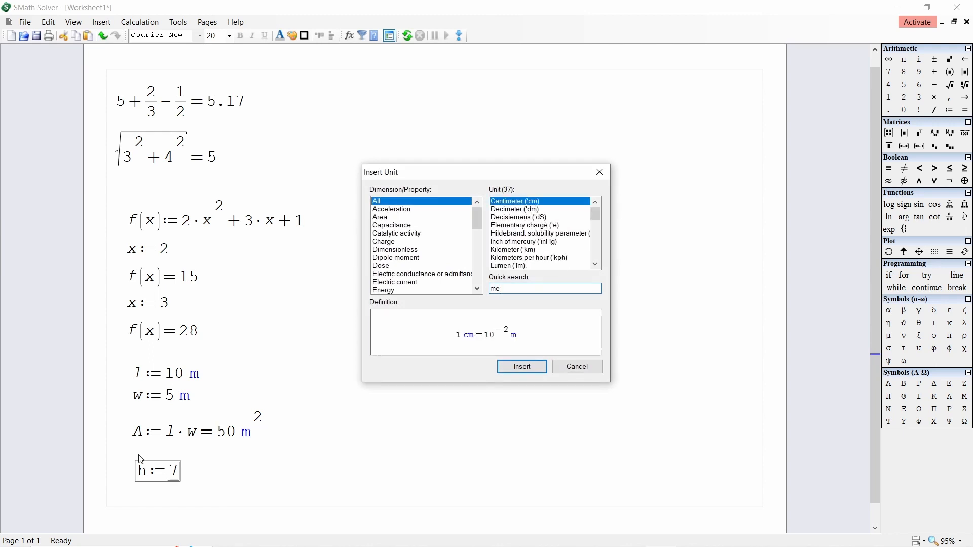
text(t)
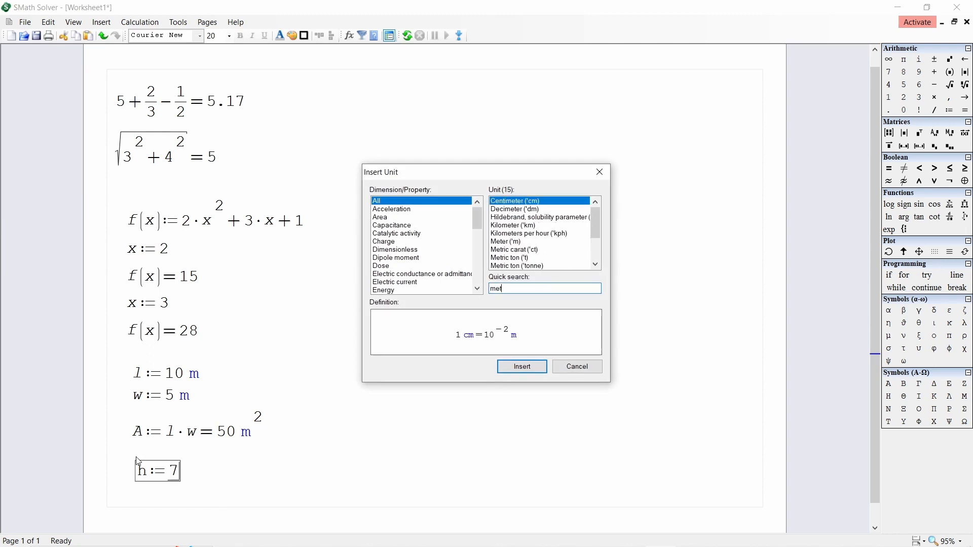
click(528, 243)
click(529, 368)
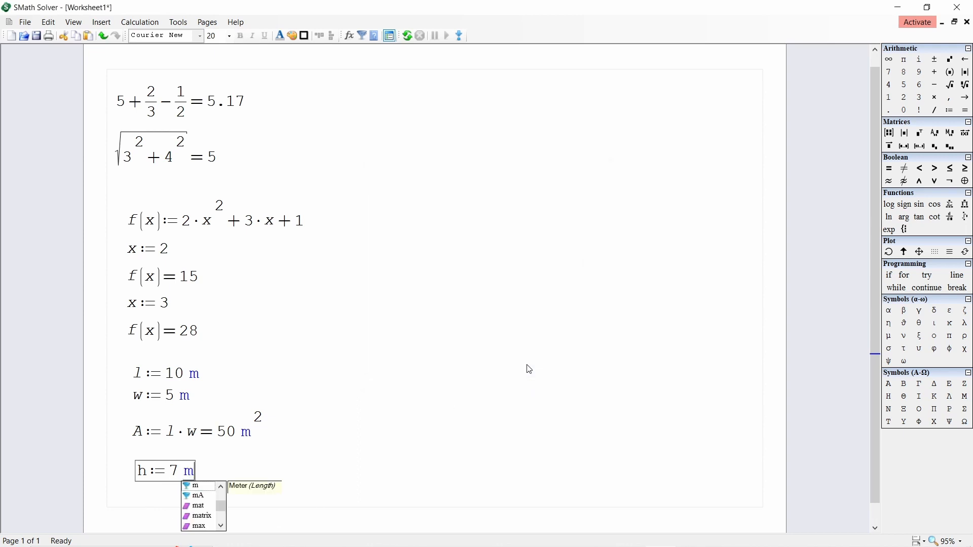
key(Return)
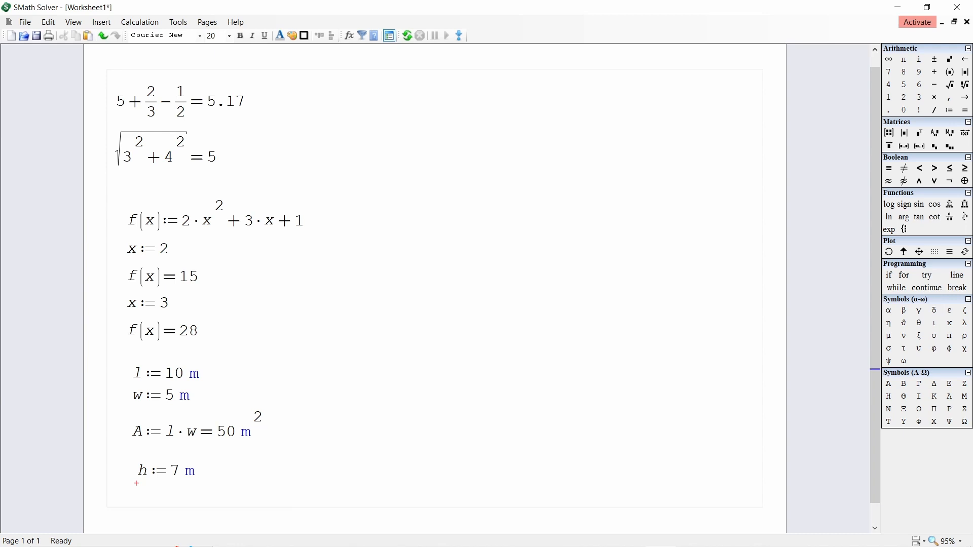
- Define the volume V := l·w·h below the height and evaluate it on the same line
text(V)
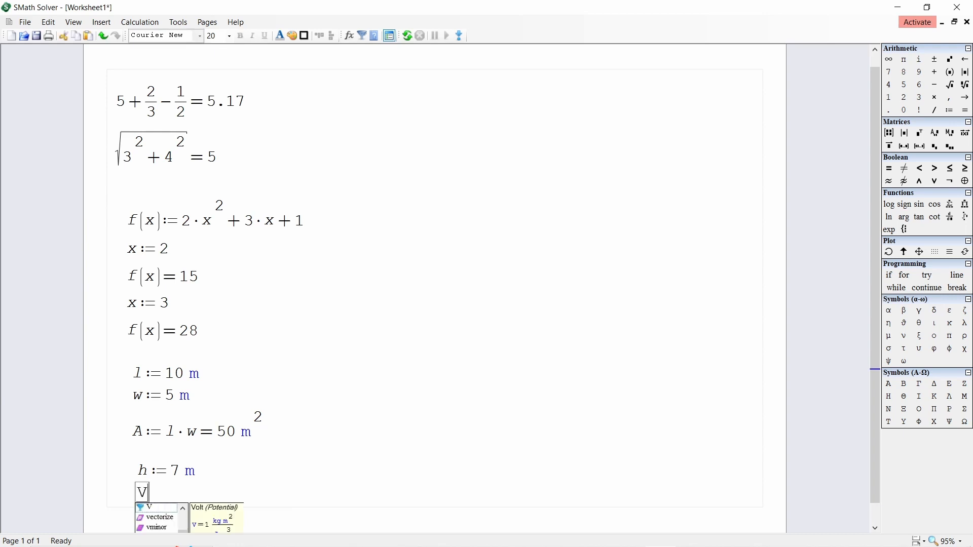
text(:=l)
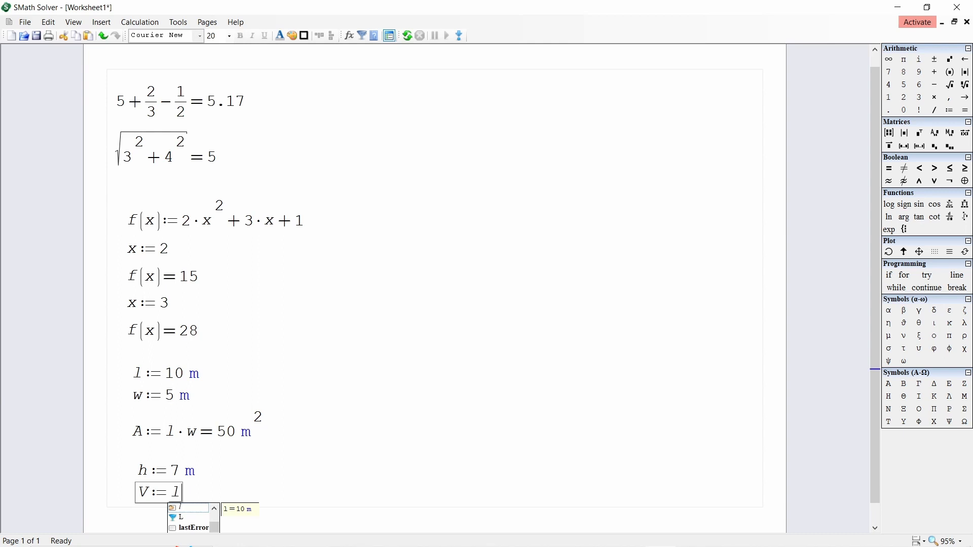
text(*)
text(w)
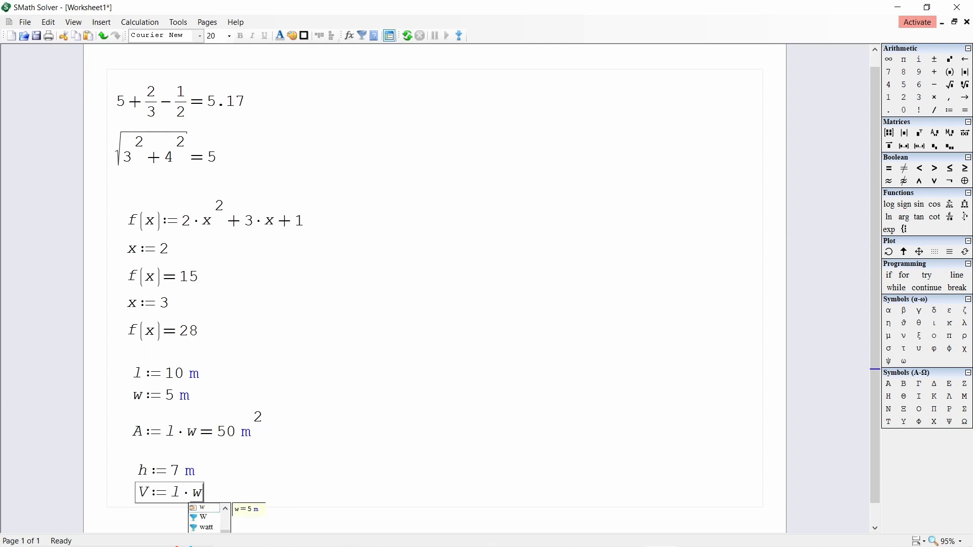
text(*h)
text(=)
click(391, 441)
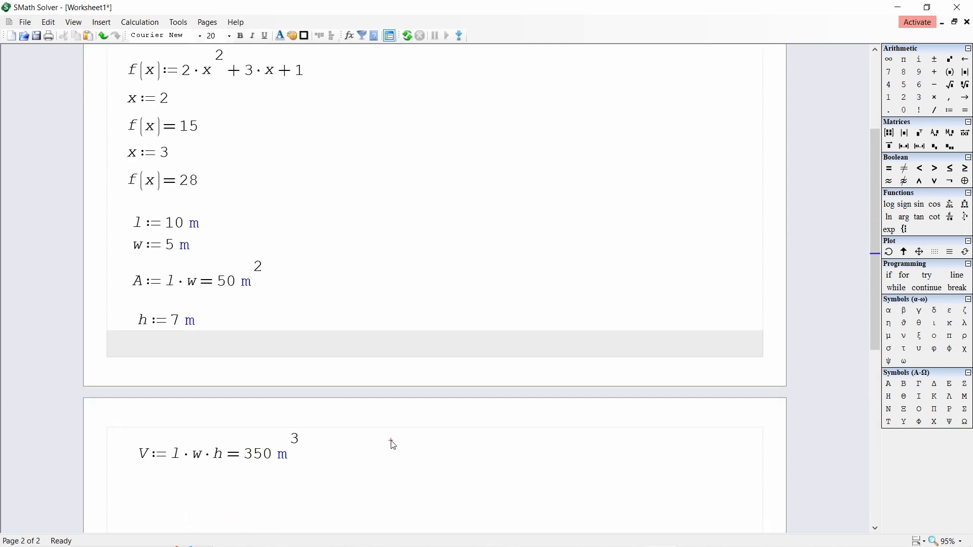
- Define l := 10 m and w := 5 m again on separate lines below the volume calculation
scroll(393, 441, down, 3)
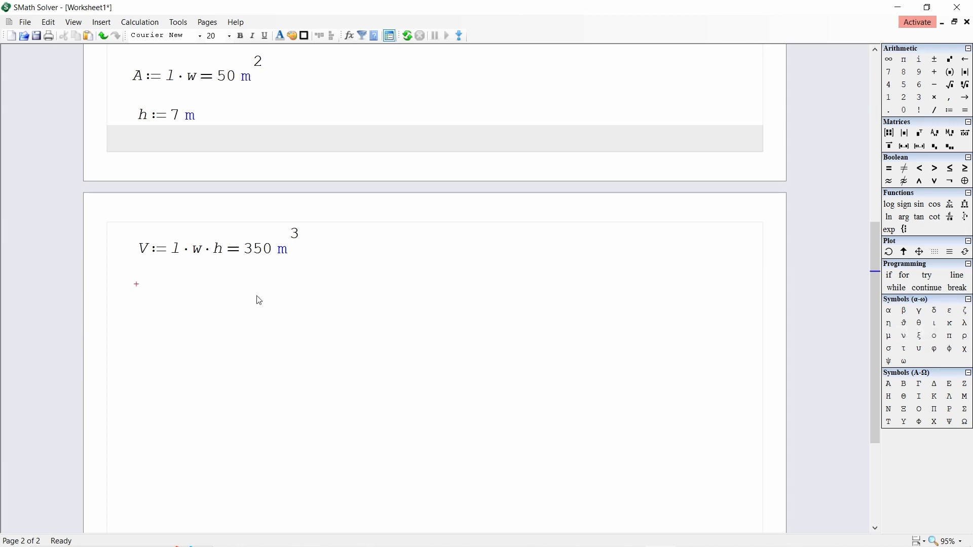
text(l:=10)
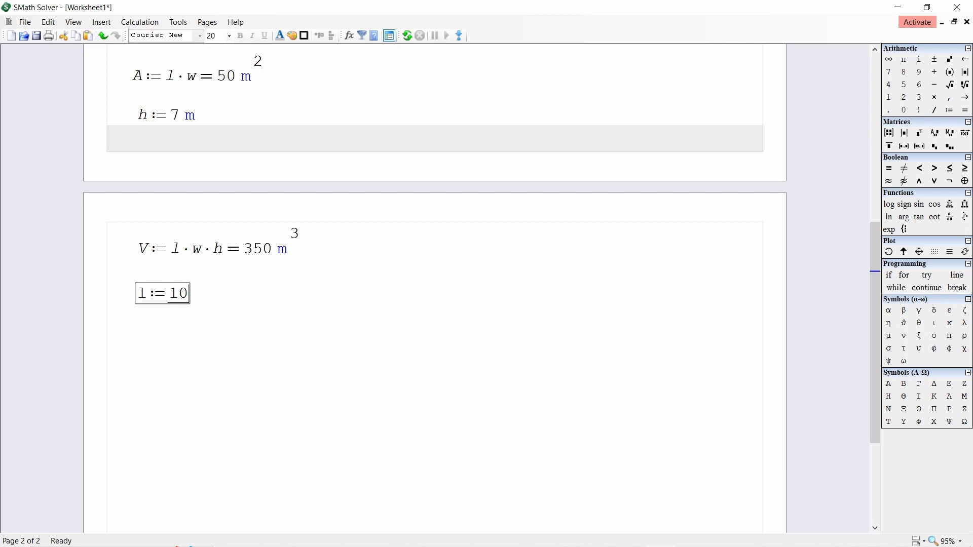
key(apostrophe)
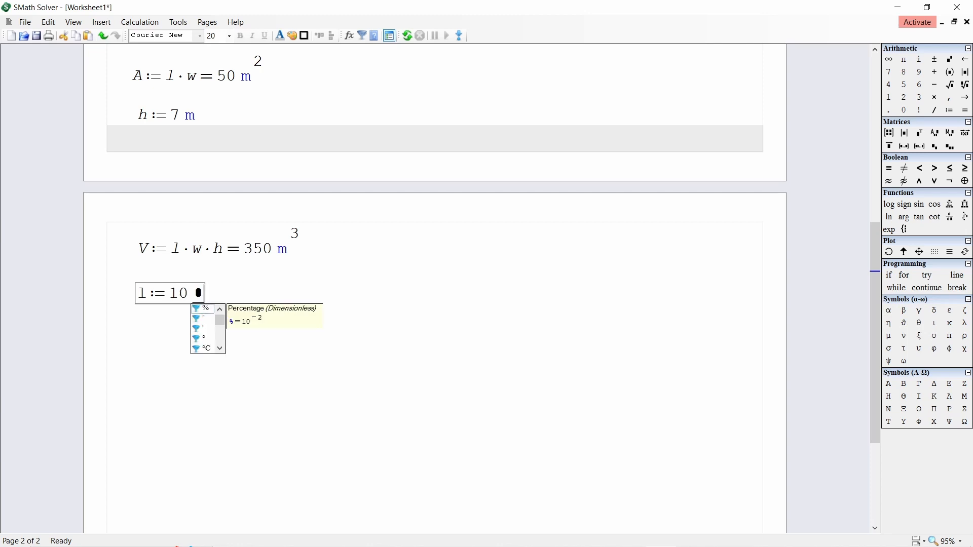
text(m)
key(Return)
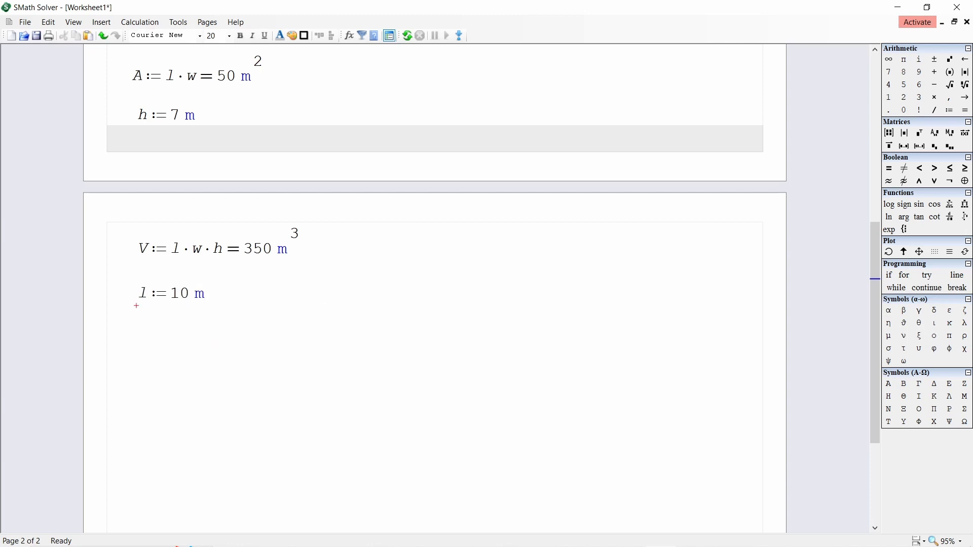
text(w:=5)
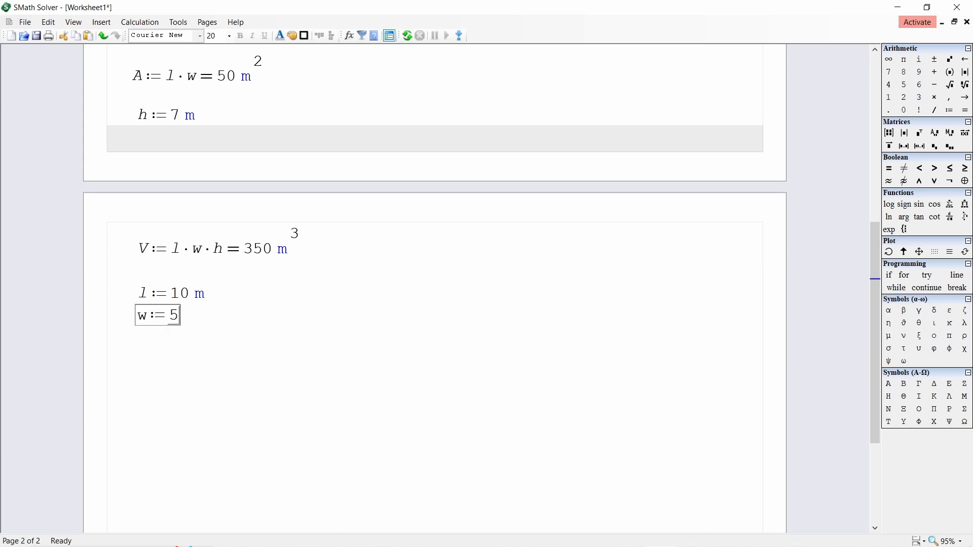
text('m)
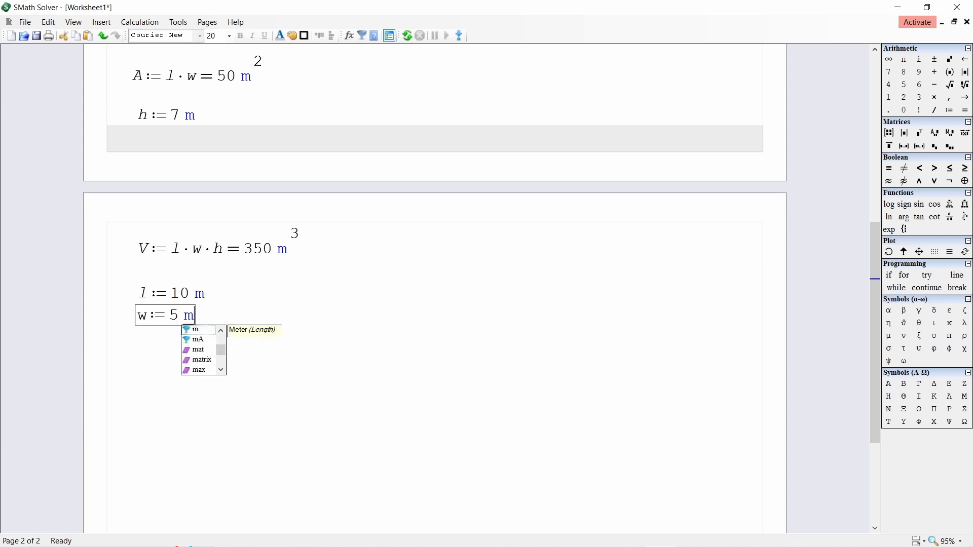
key(Return)
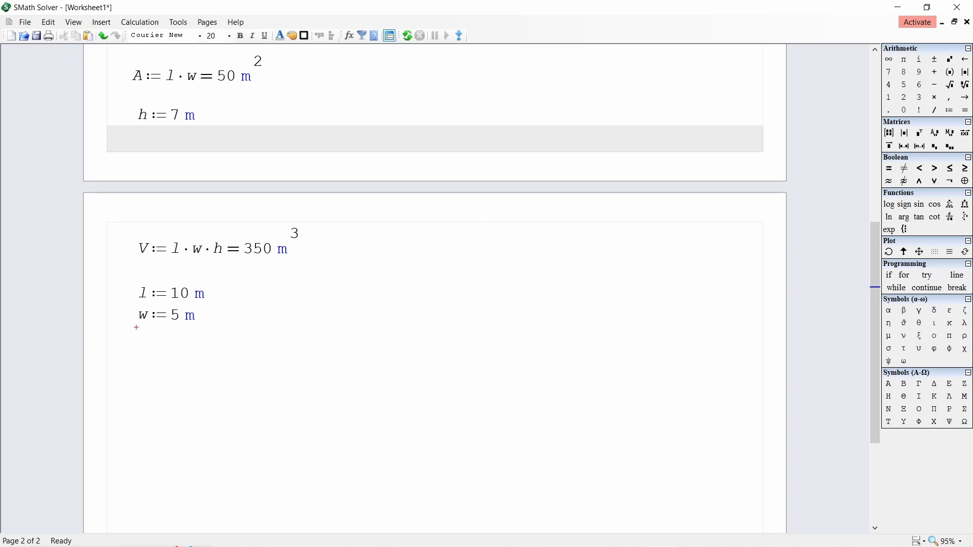
- Define the area A := l·w below the second width definition and evaluate it on the same line
text(A)
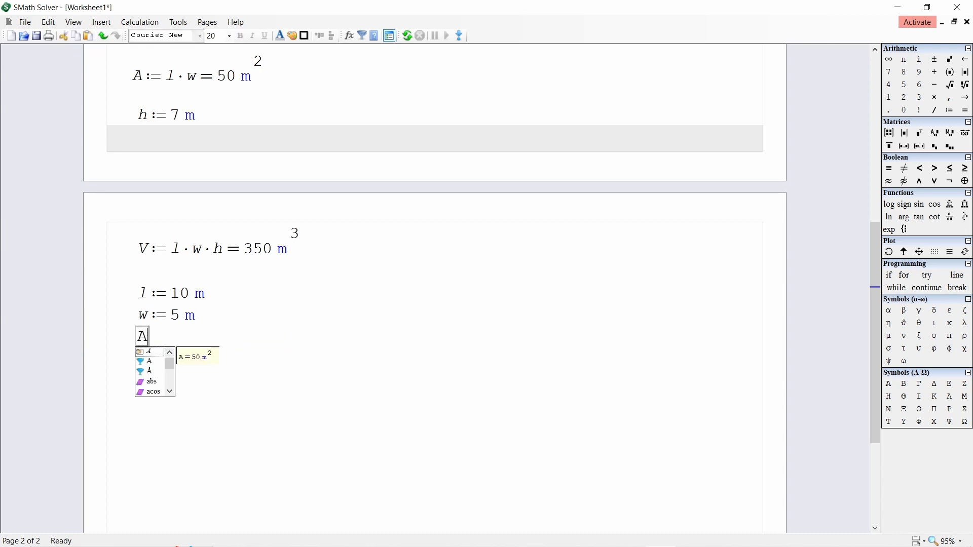
text(:=)
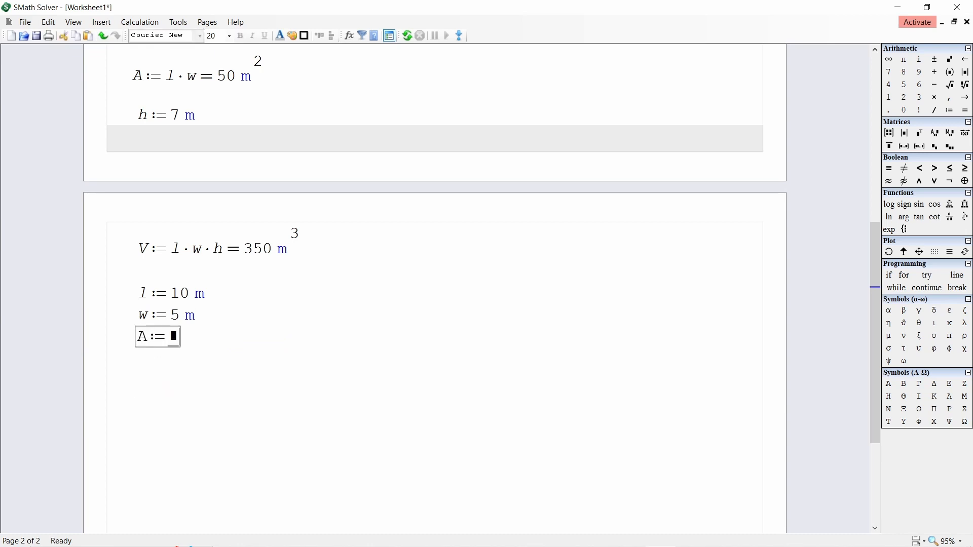
text(l)
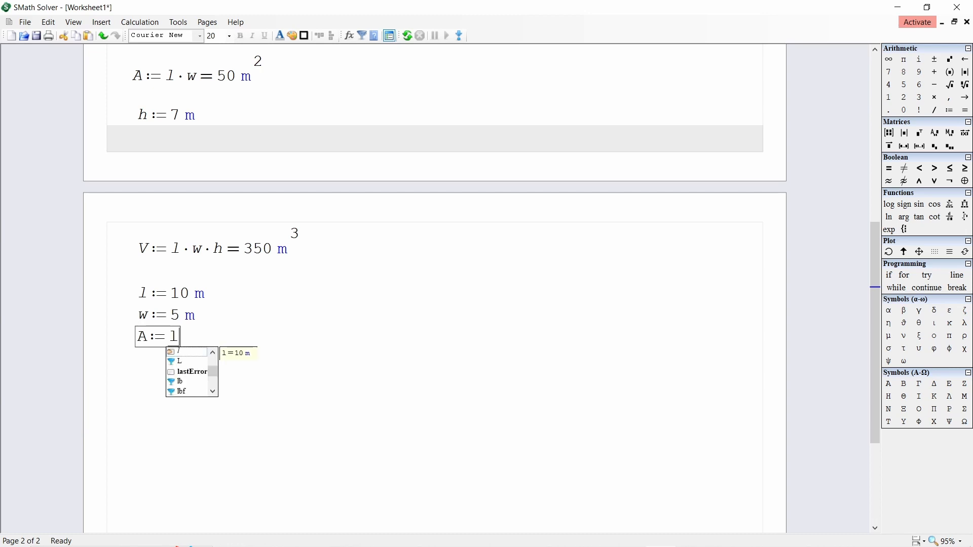
text(*w)
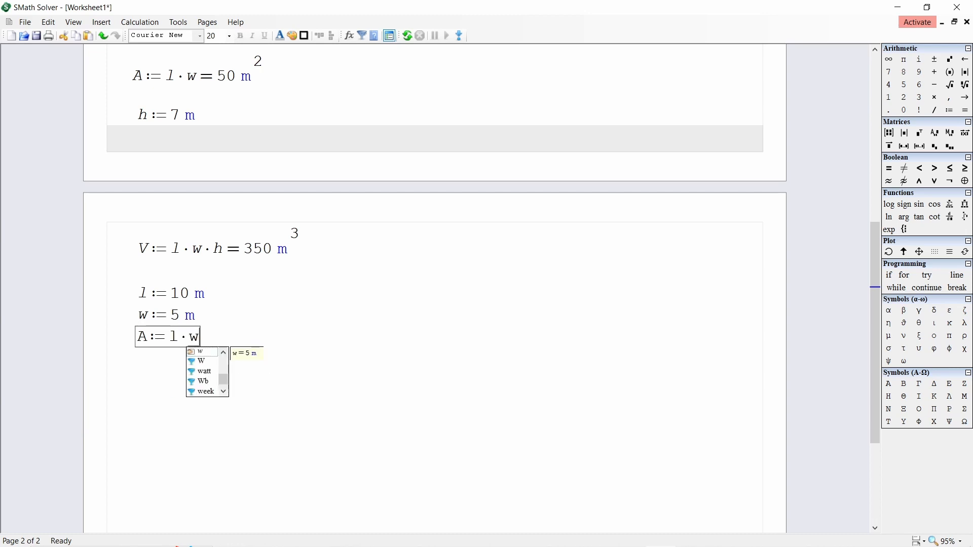
text(=50 m²)
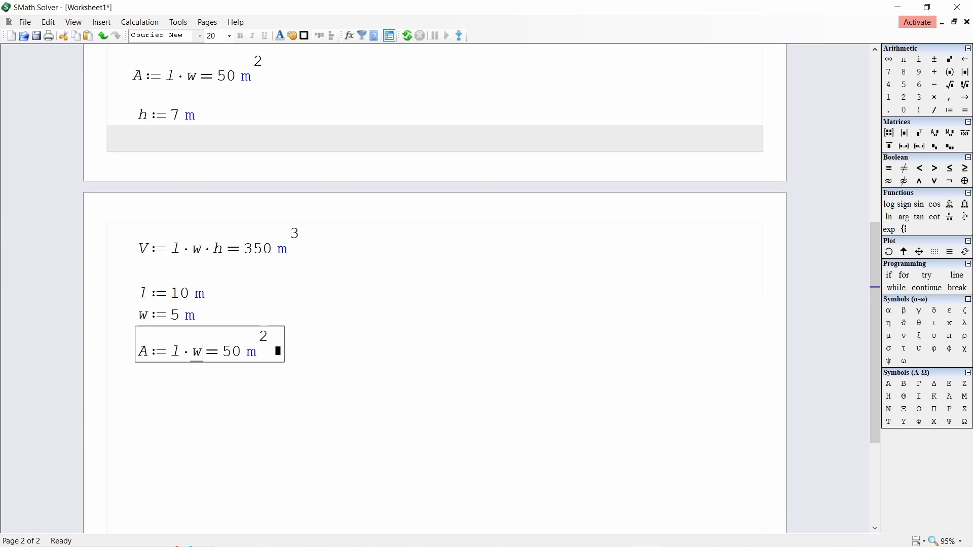
key(Return)
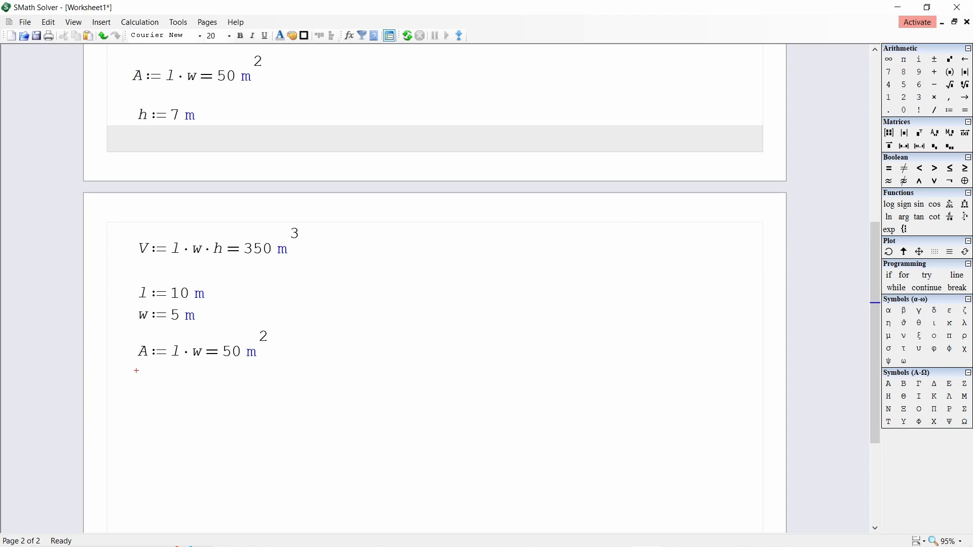
- Define the height h := 7 m again below the repeated area calculation
text(h:=)
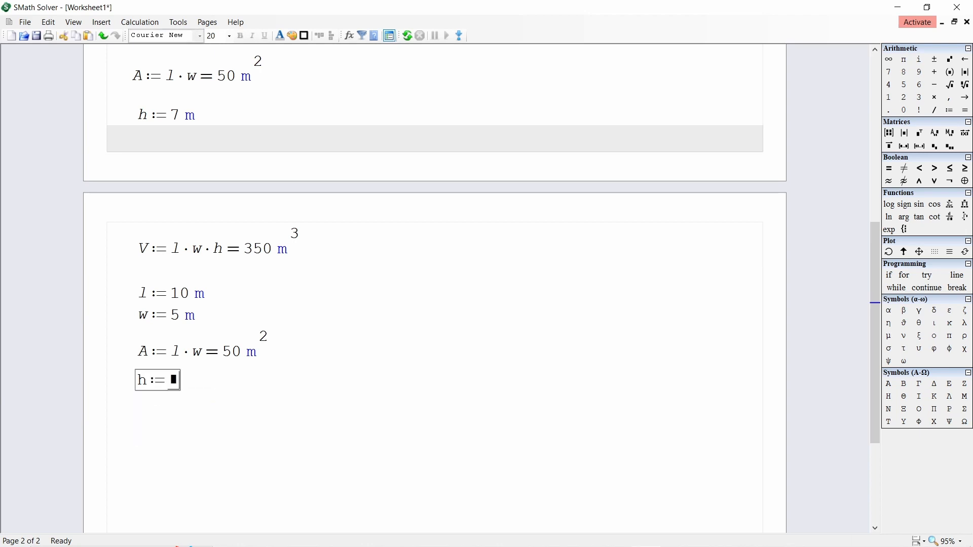
text(7)
text('m)
key(Return)
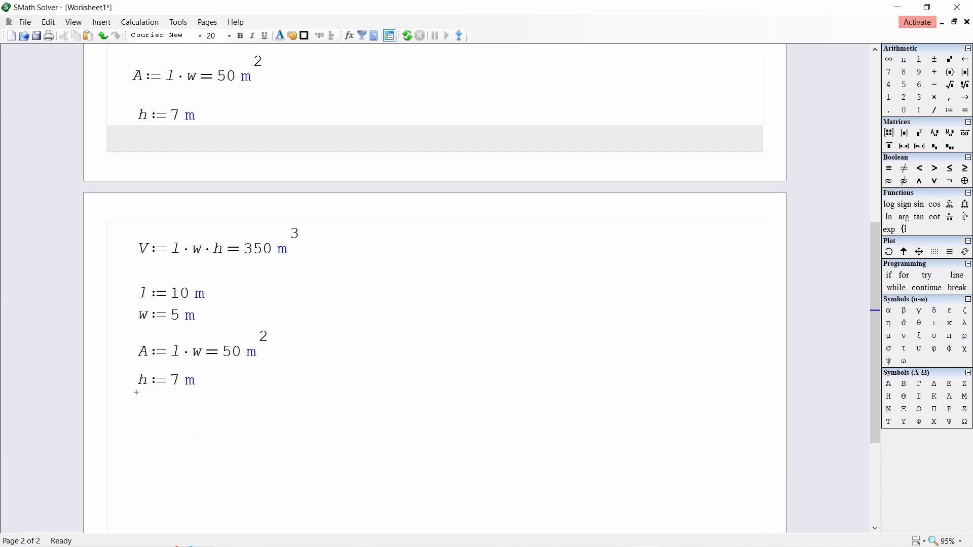
- Define the volume V := l·w·h below the repeated height and evaluate it on the same line
text(V)
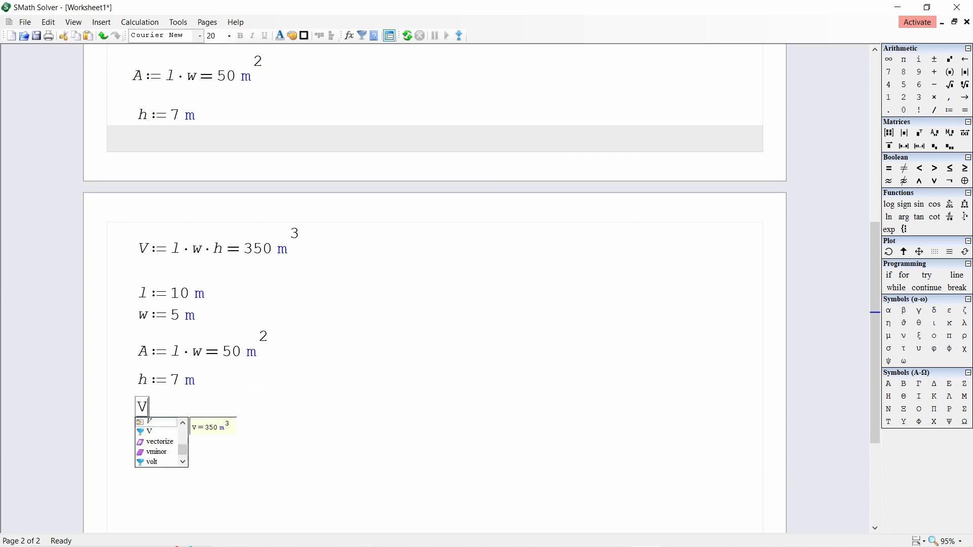
text(:=)
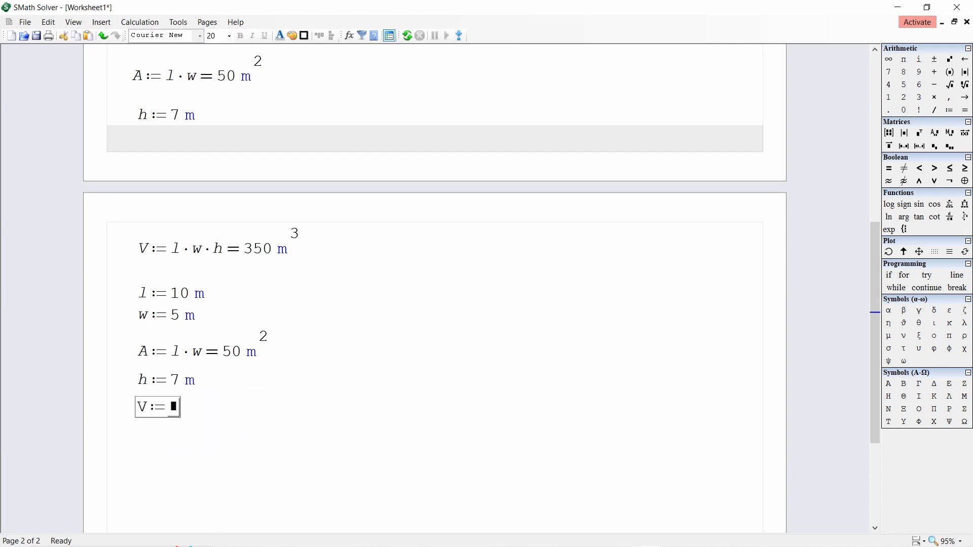
text(l)
text(*w*h)
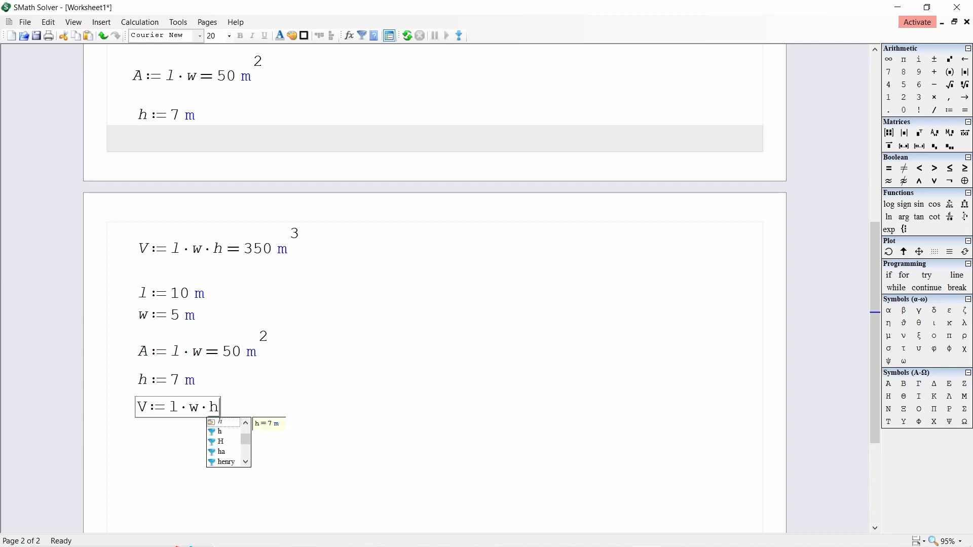
text(=350 m3)
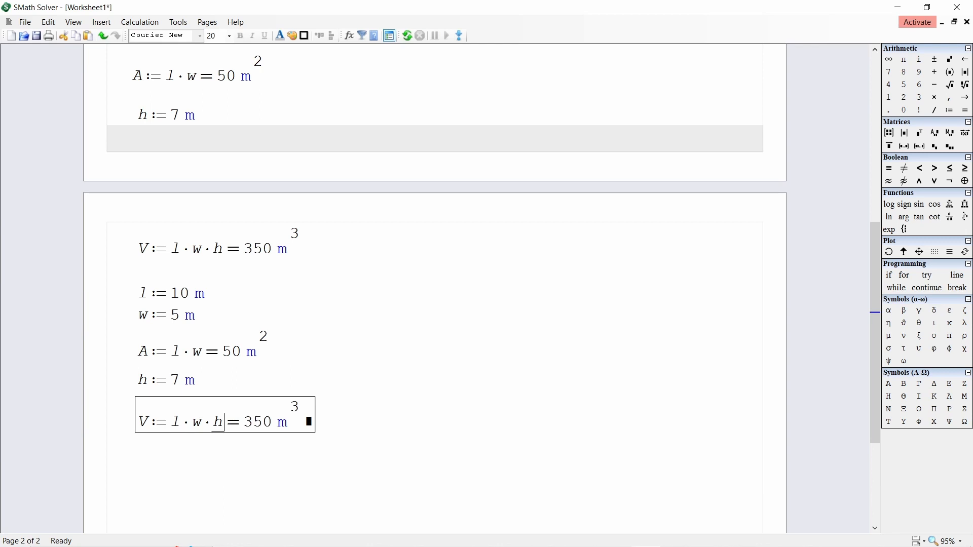
- Define the voltage v := 220 volt below the second volume calculation, using the volt unit
scroll(147, 399, down, 3)
click(146, 398)
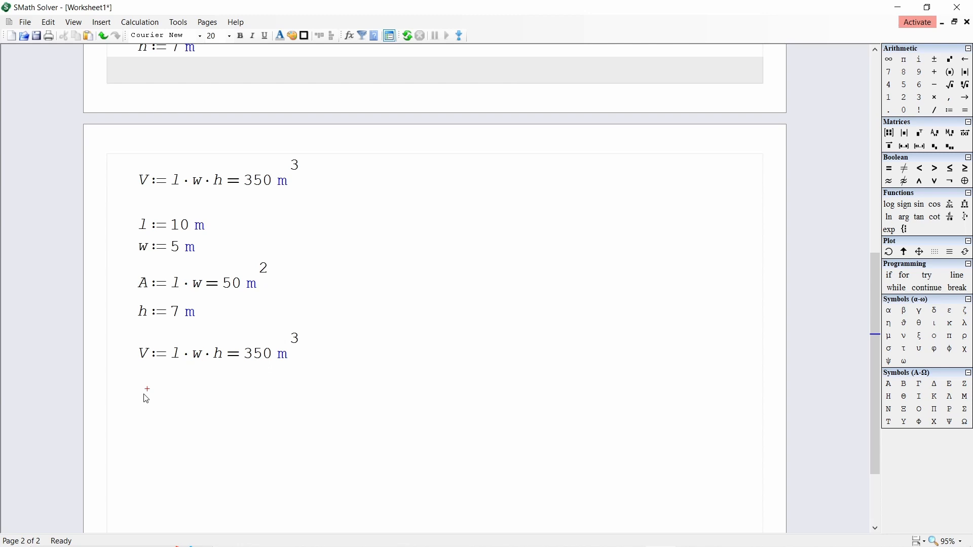
text(V)
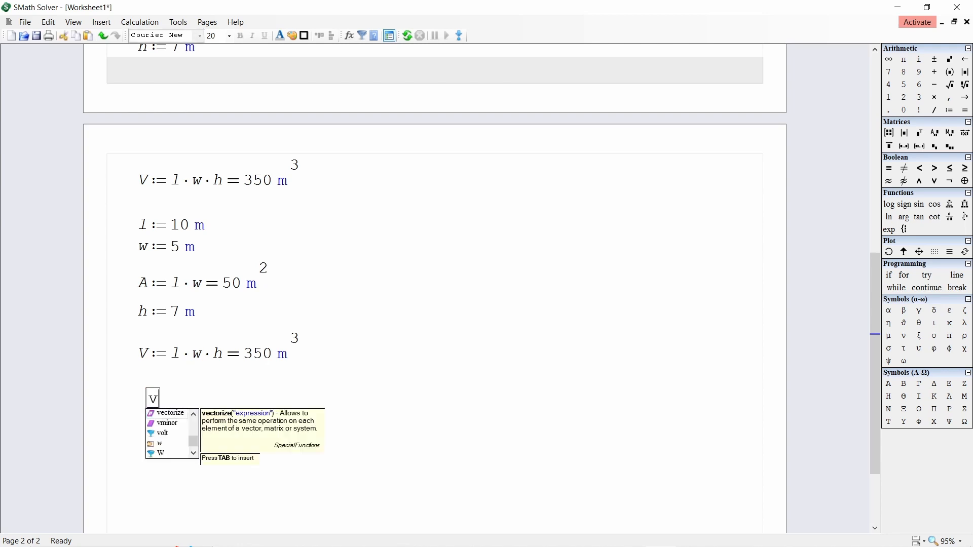
text(:=220)
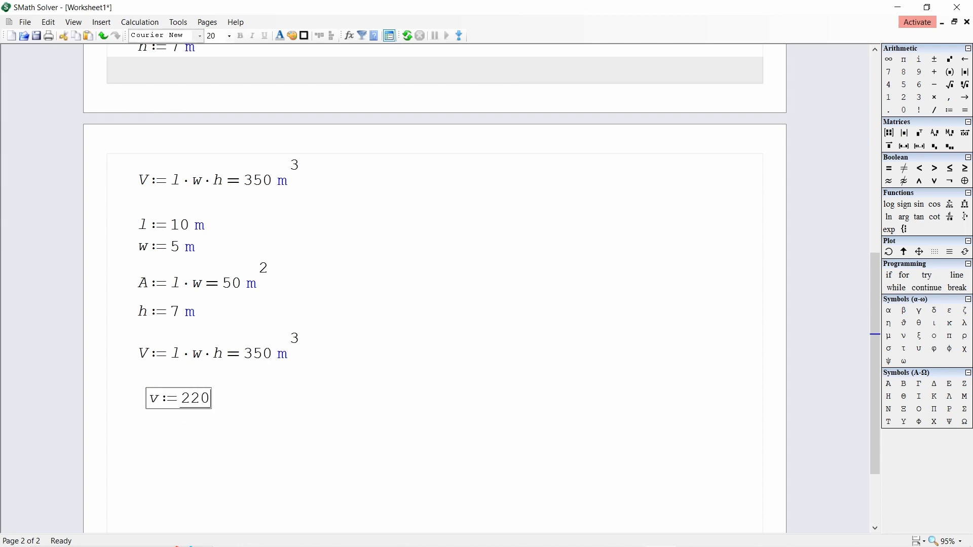
text('volt)
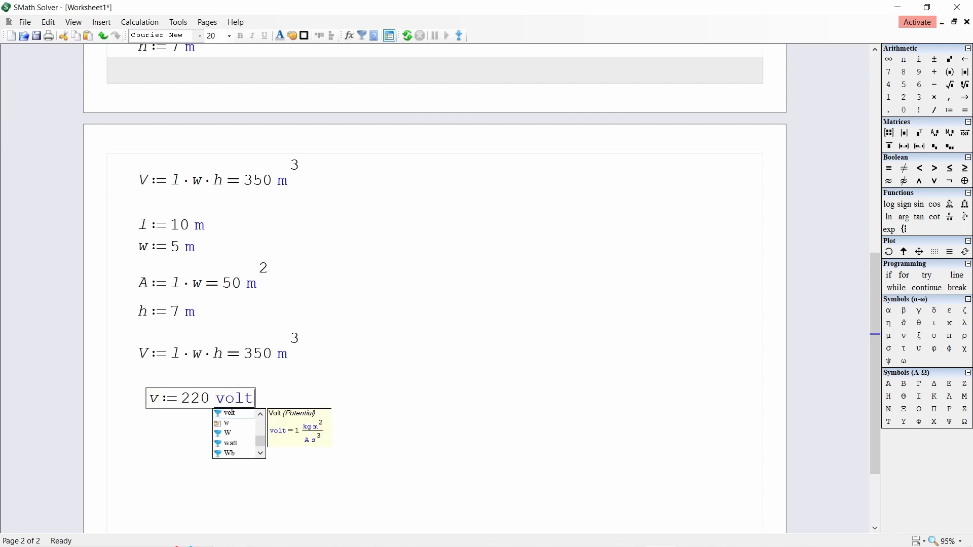
key(Return)
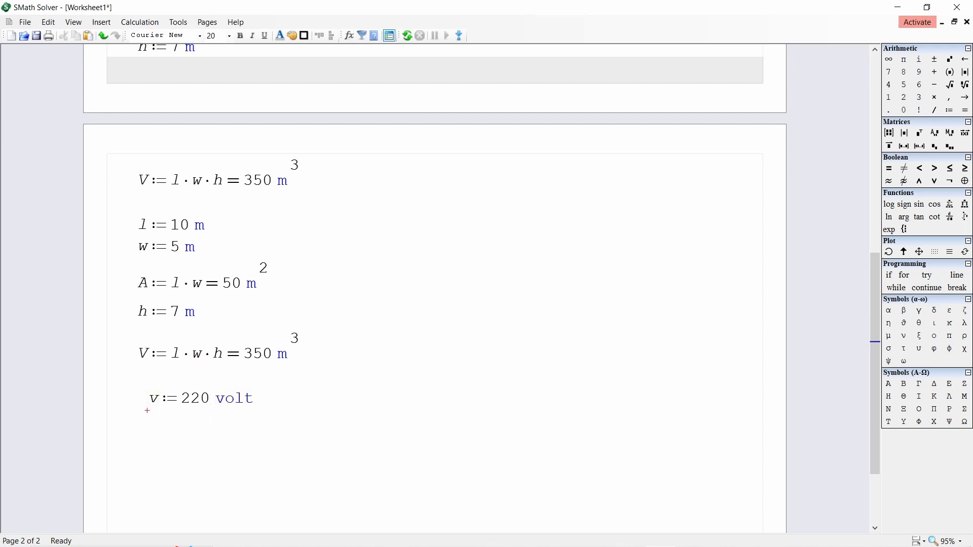
- Define the resistance r := 10 ohm directly below the voltage, using the ohm unit
text(r)
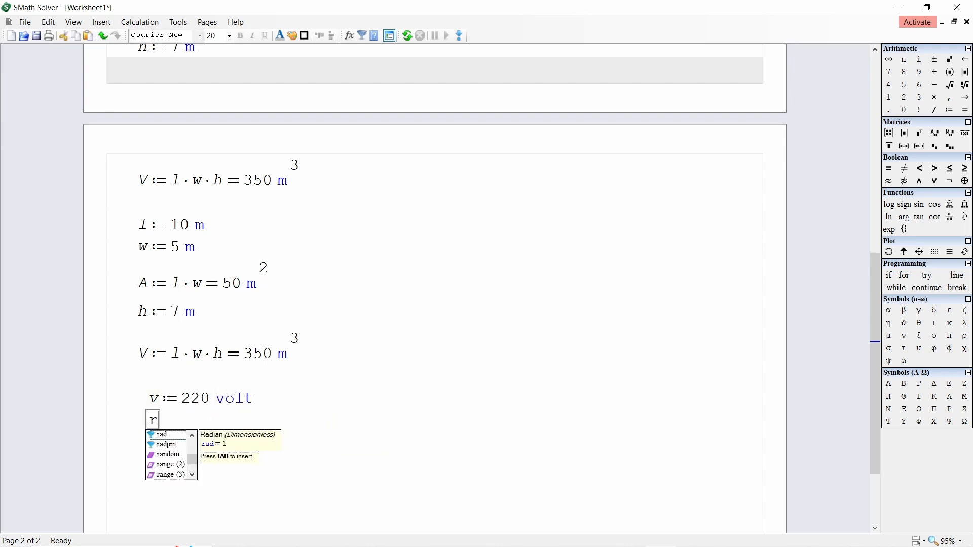
text(:=10)
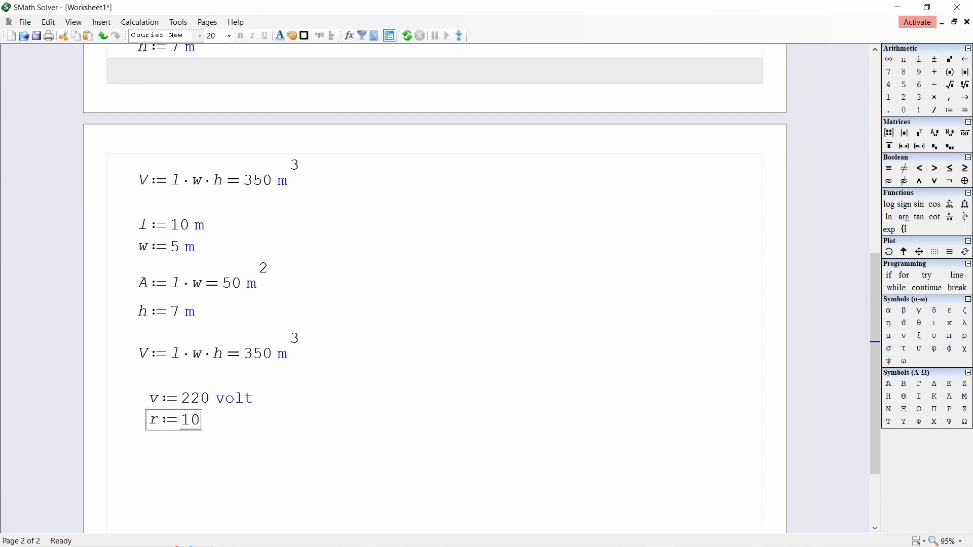
key(ctrl+w)
text(ohm)
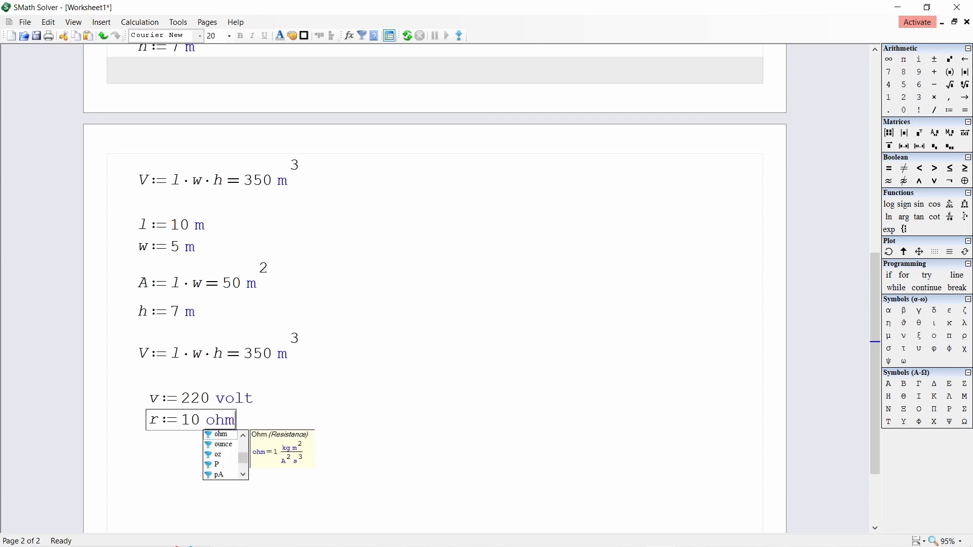
key(Return)
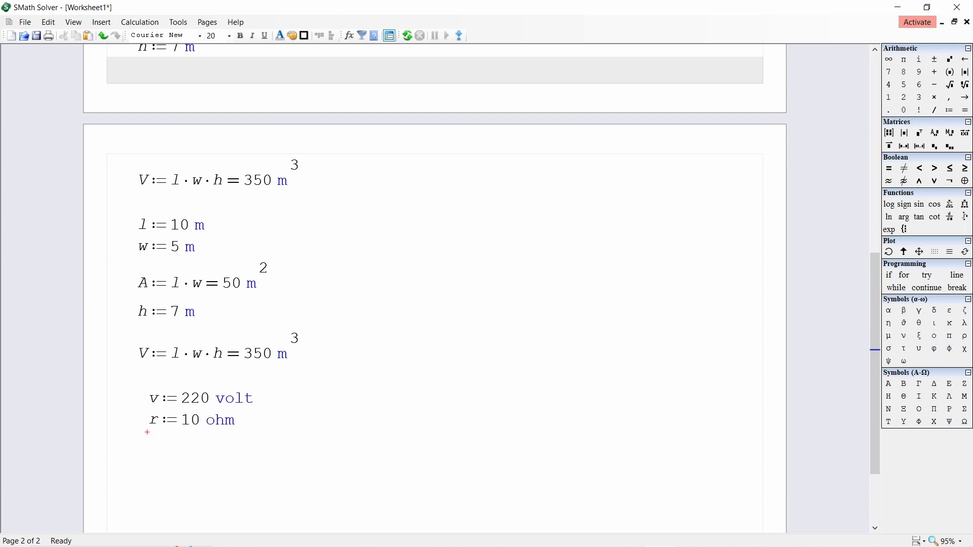
- Define the current i := v/r as a fraction below the resistance and evaluate it on the same line
text(i:=)
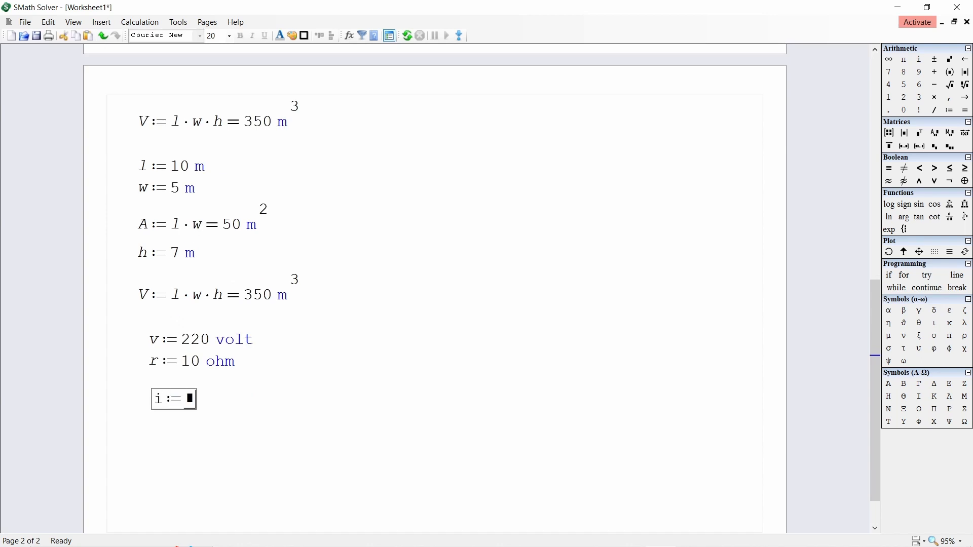
text(v)
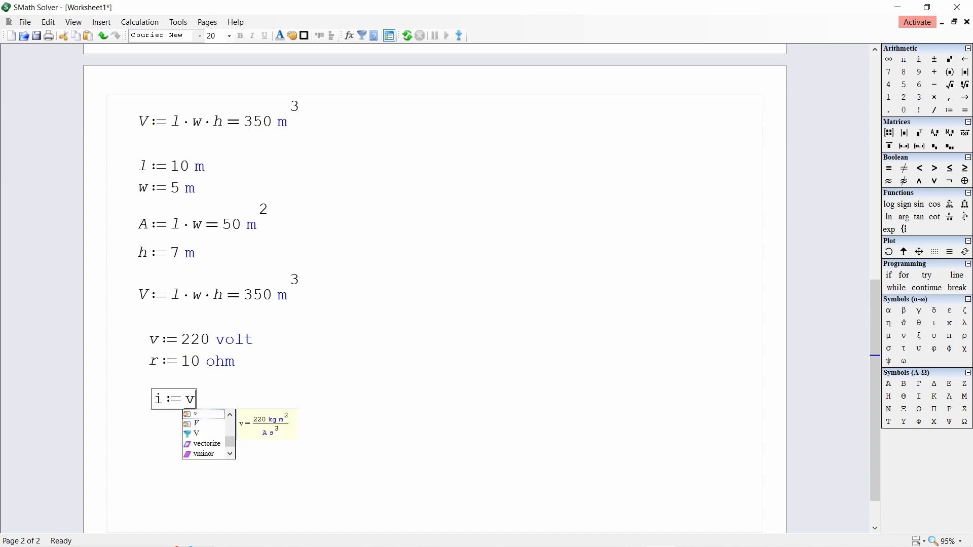
text(/r)
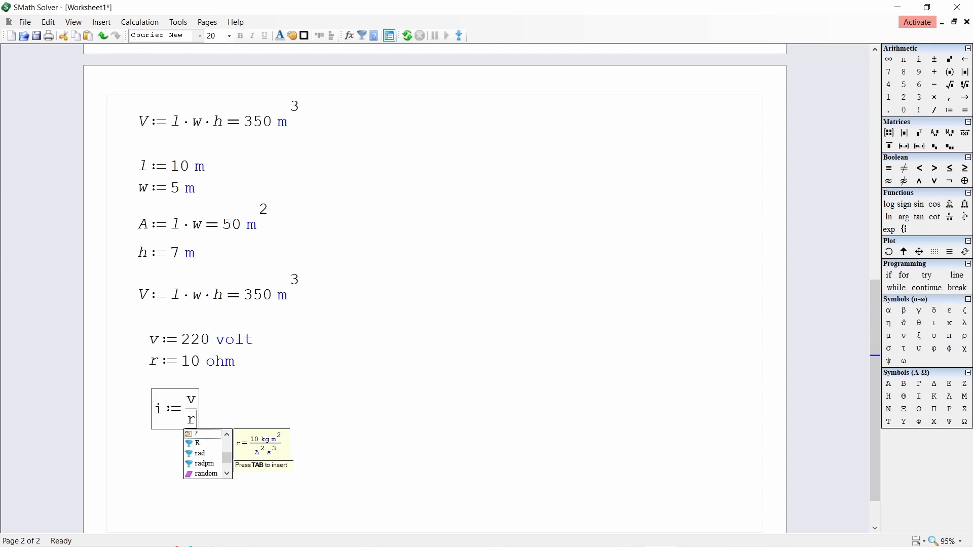
text(=22 A)
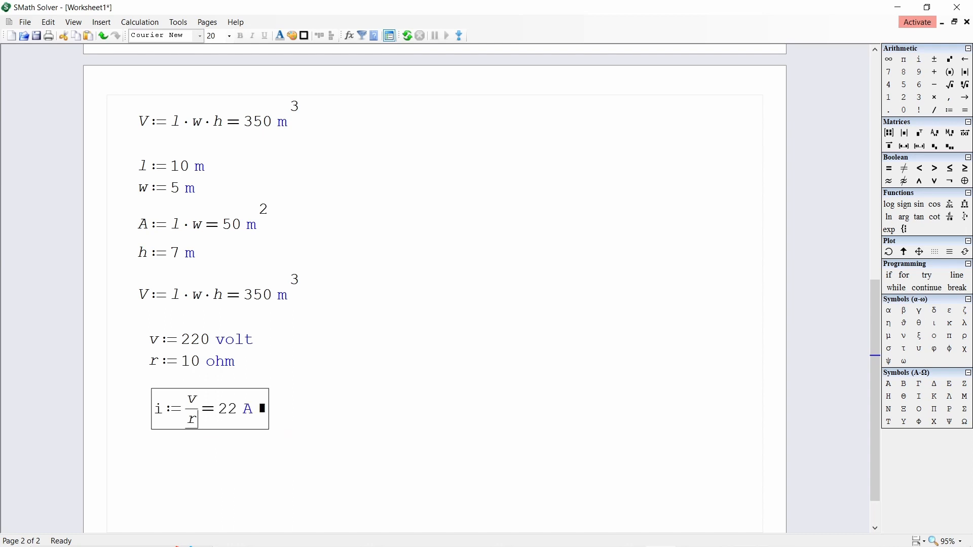
- Define the force f := 10 kgf in the empty area beside the second page's first volume calculation, inserting the kgf unit
scroll(441, 144, up, 1)
click(439, 141)
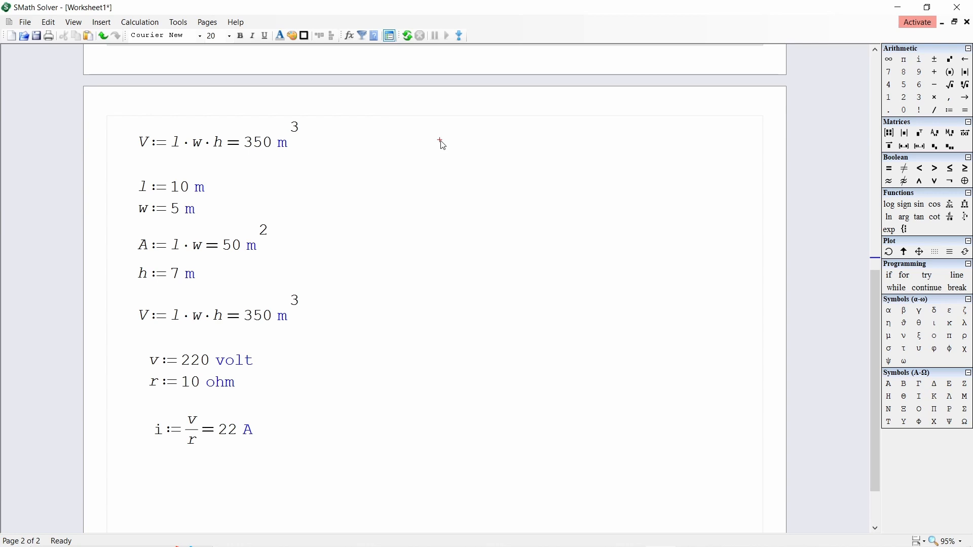
text(f)
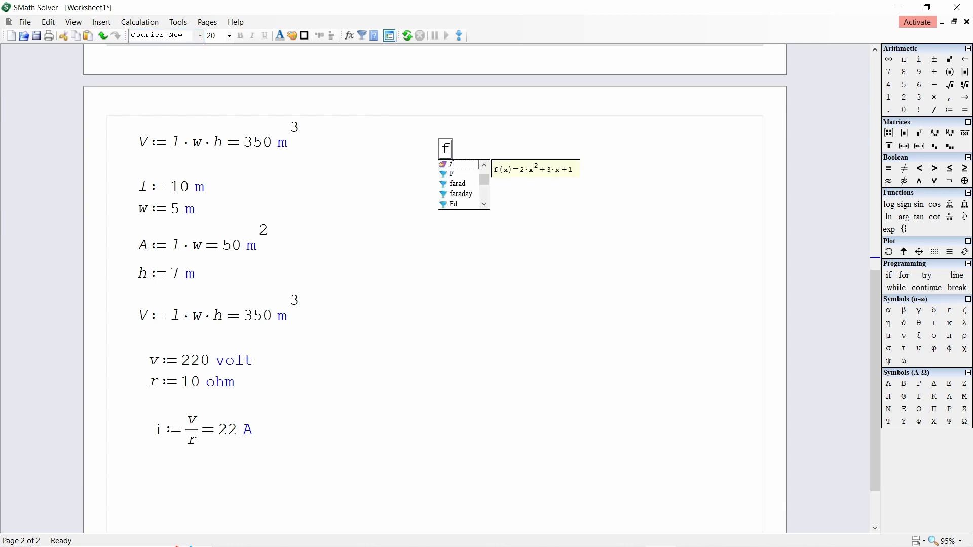
text(:=)
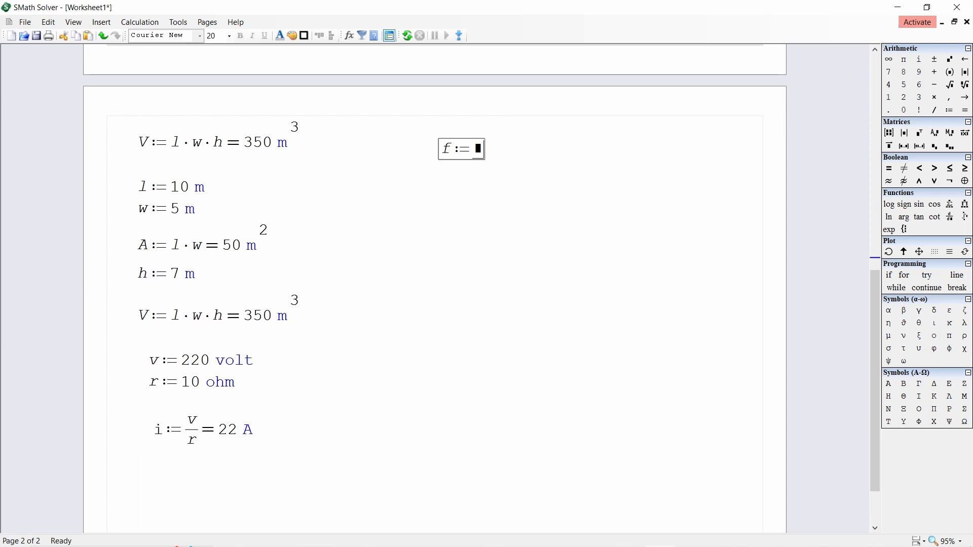
text(10)
key(ctrl+w)
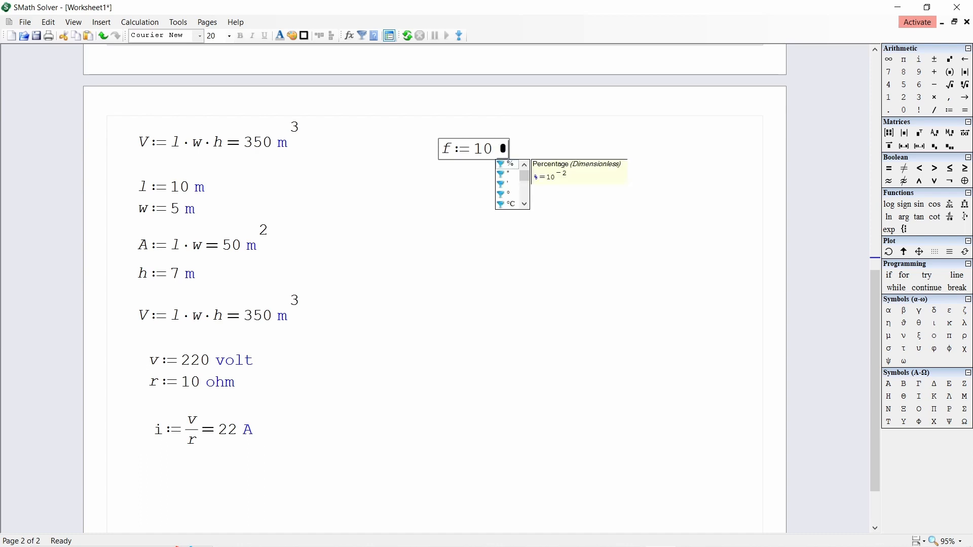
text(kg)
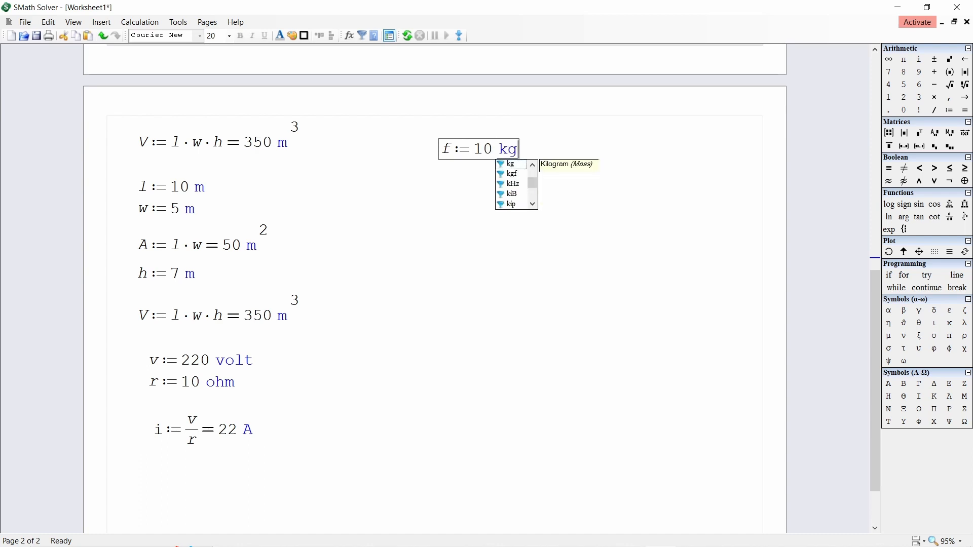
key(Down)
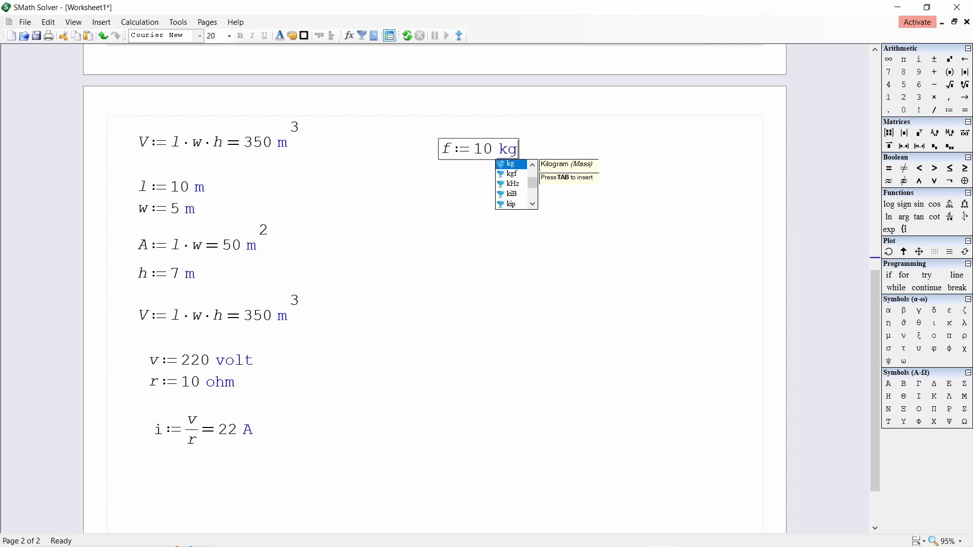
key(Down)
key(Tab)
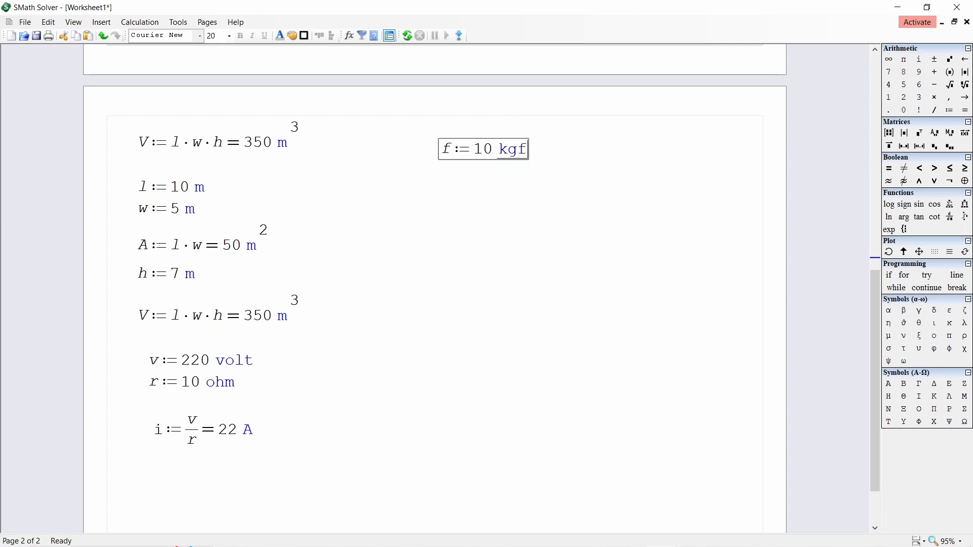
key(Return)
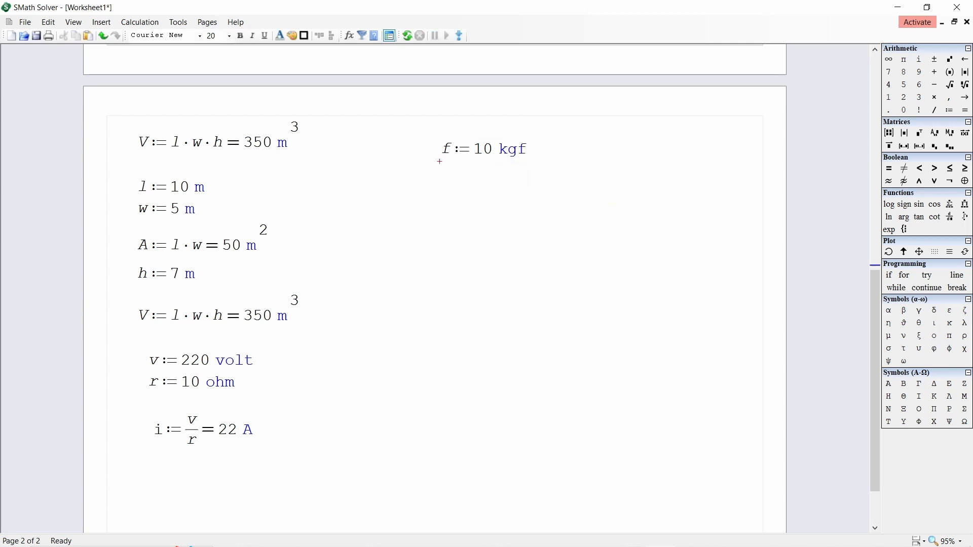
- Define the area a := 2 m^2 directly below the force, using the metre unit squared
text(a)
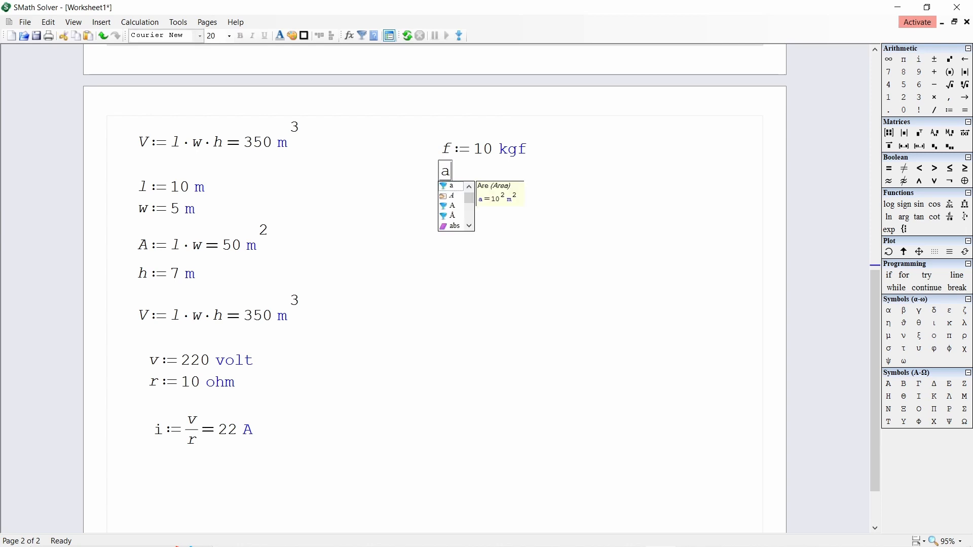
text(:=)
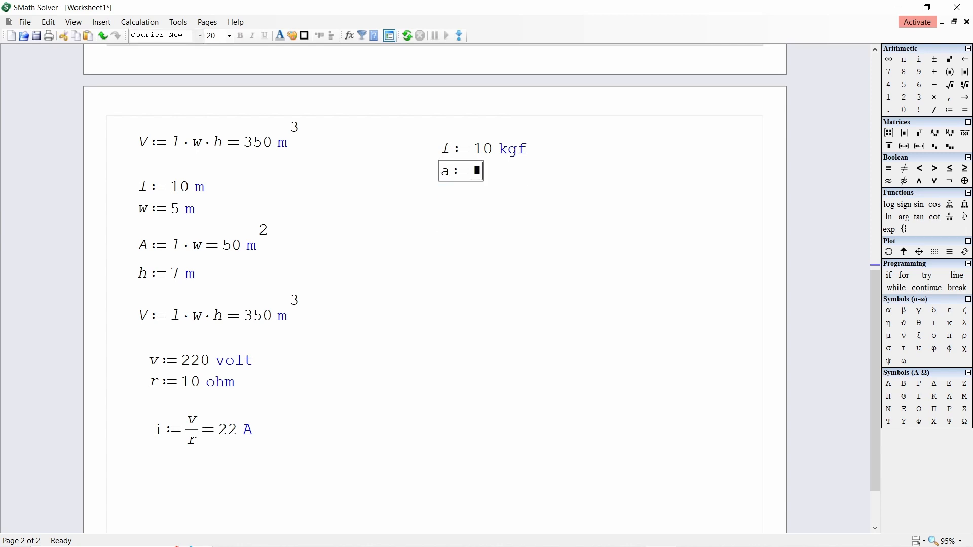
text(2 m)
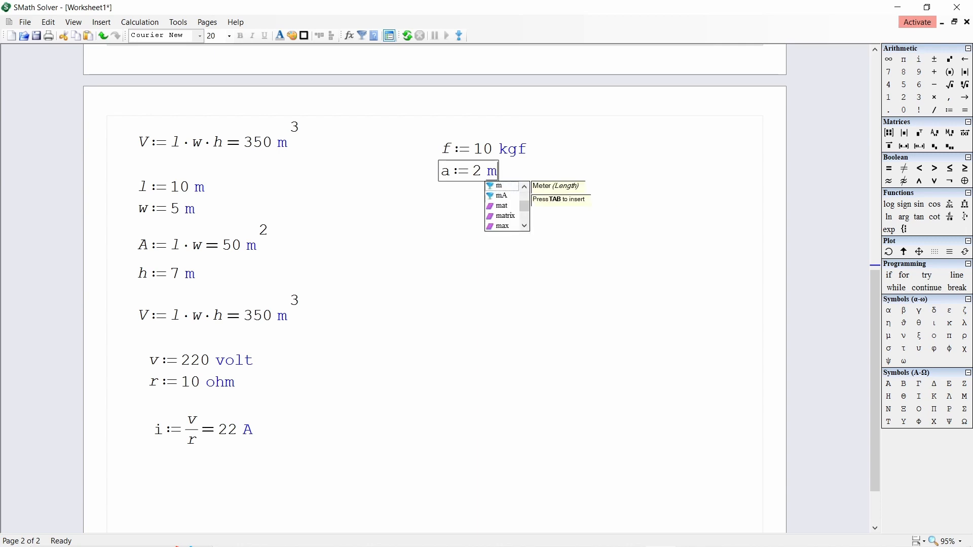
text(^2)
key(Return)
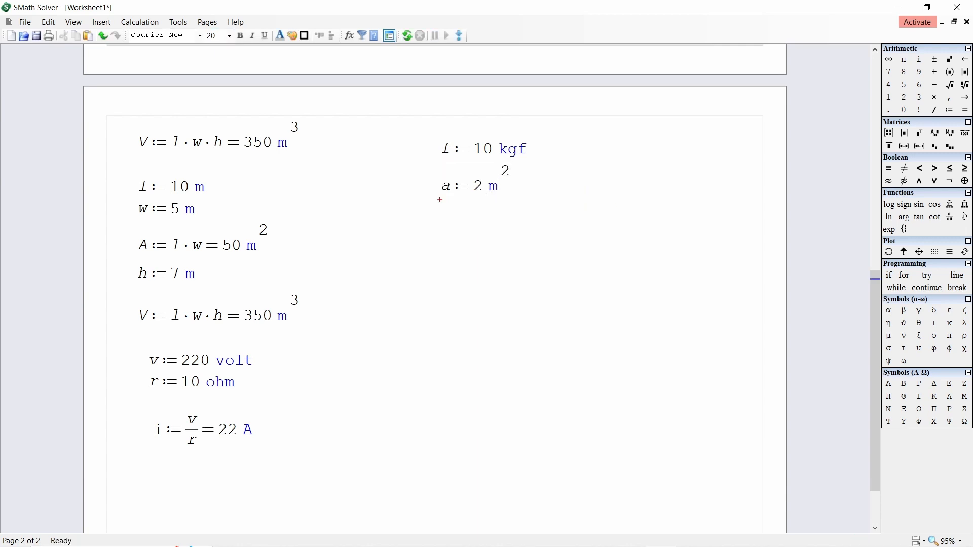
- Define the pressure P := f/a as a fraction below the area and evaluate it on the same line
key(Return)
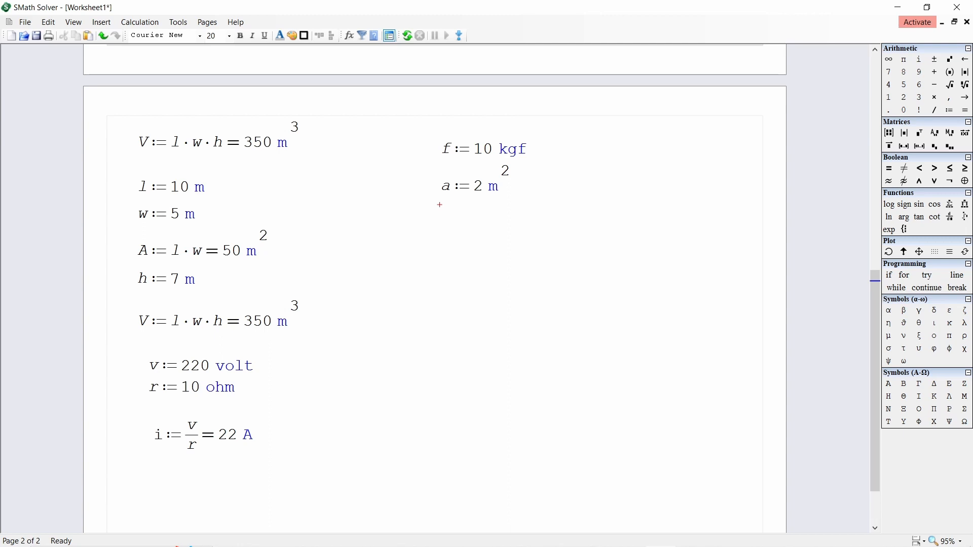
text(P)
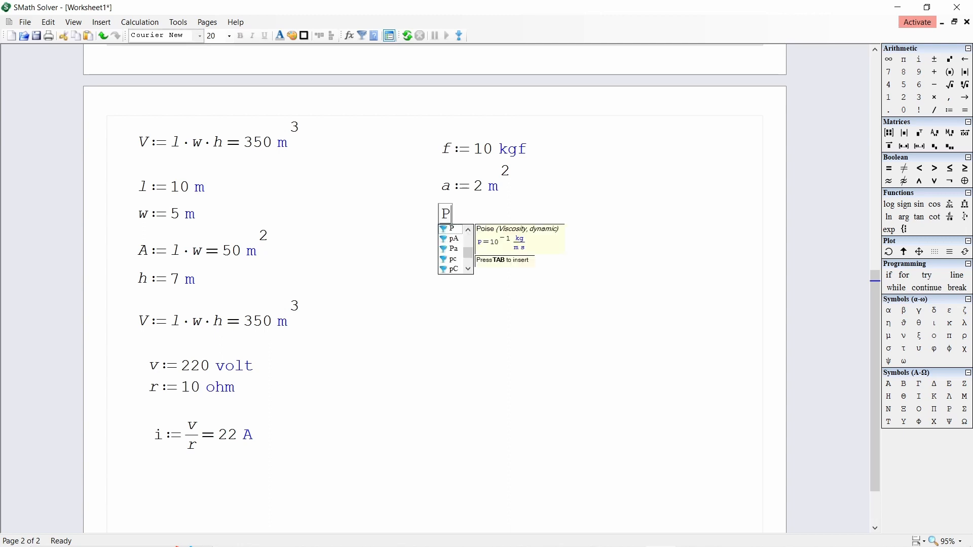
text(:=)
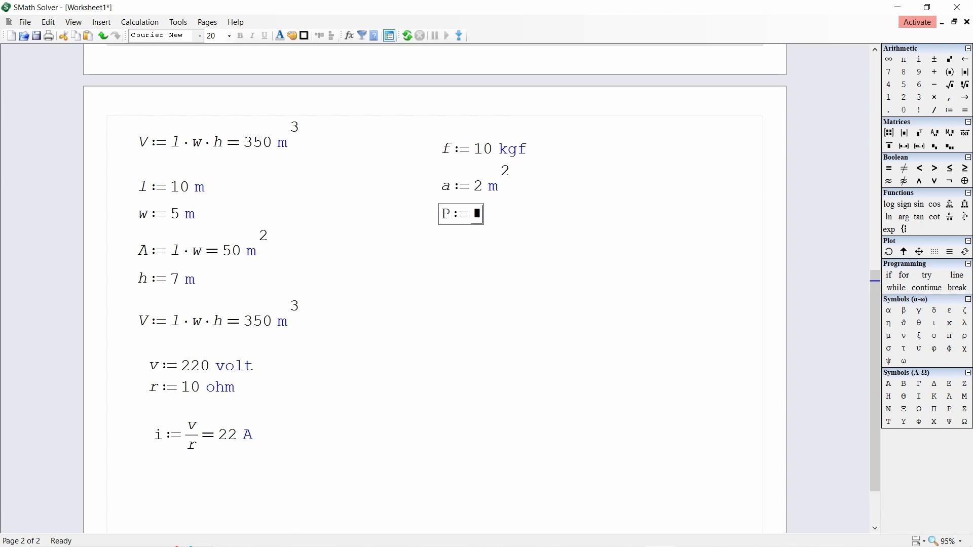
text(f/)
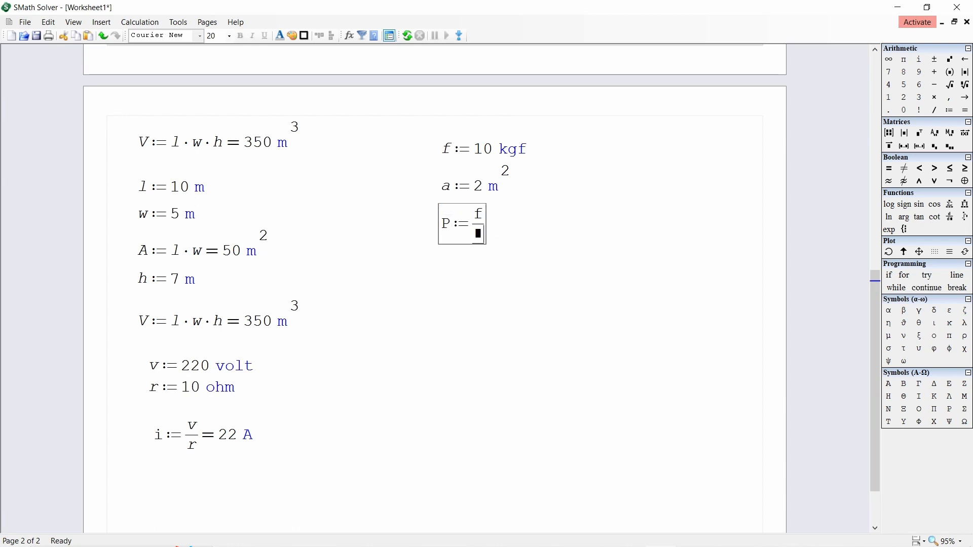
text(a=49.03 Pa)
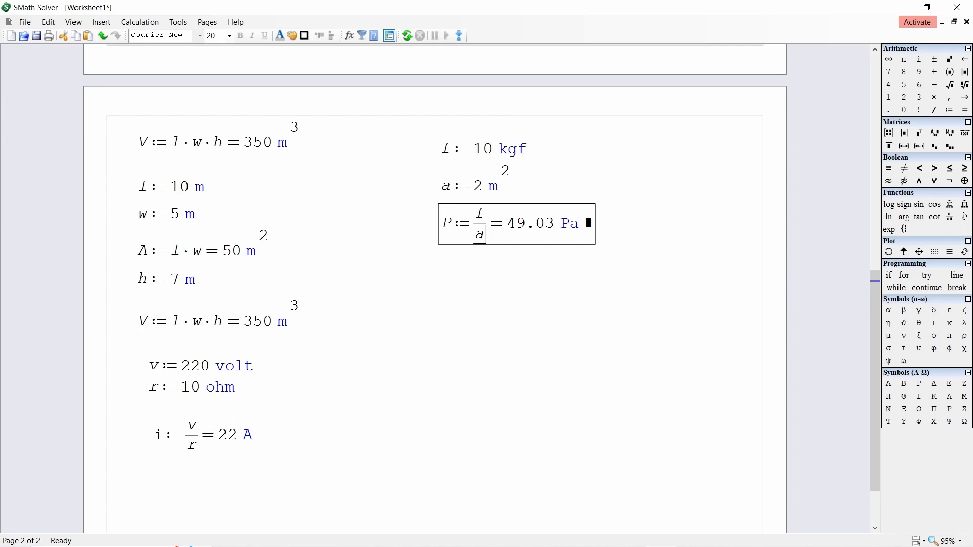
- Convert the displayed result of the pressure calculation to the psi unit
click(608, 226)
text(')
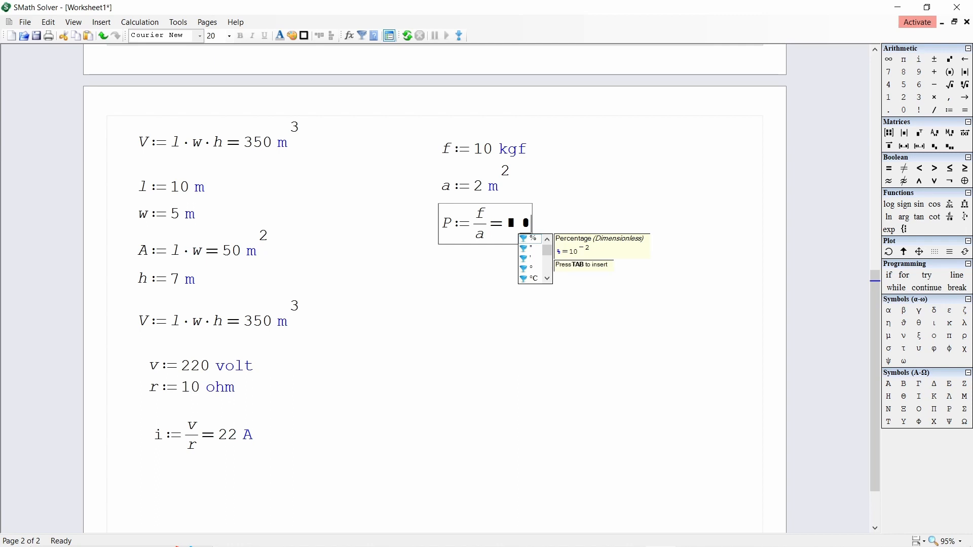
text(psi)
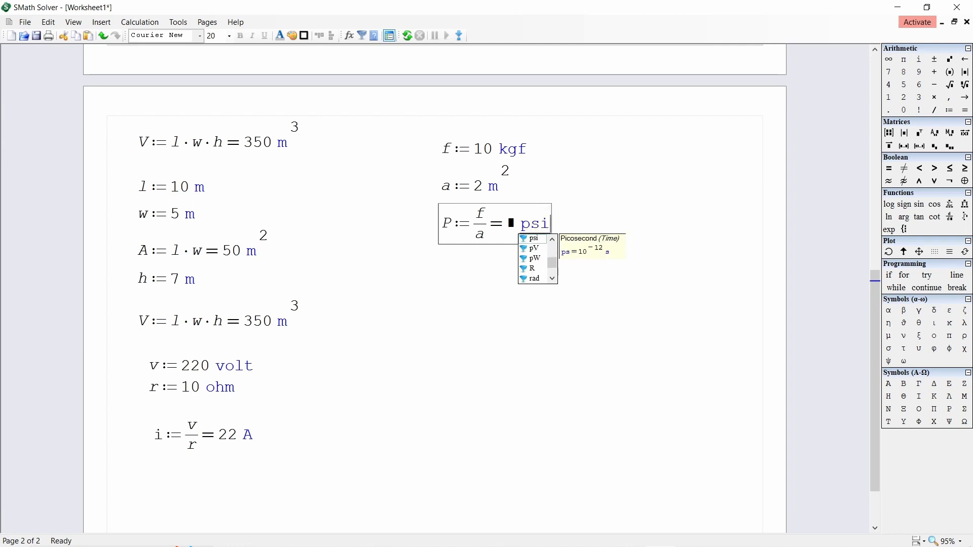
click(440, 249)
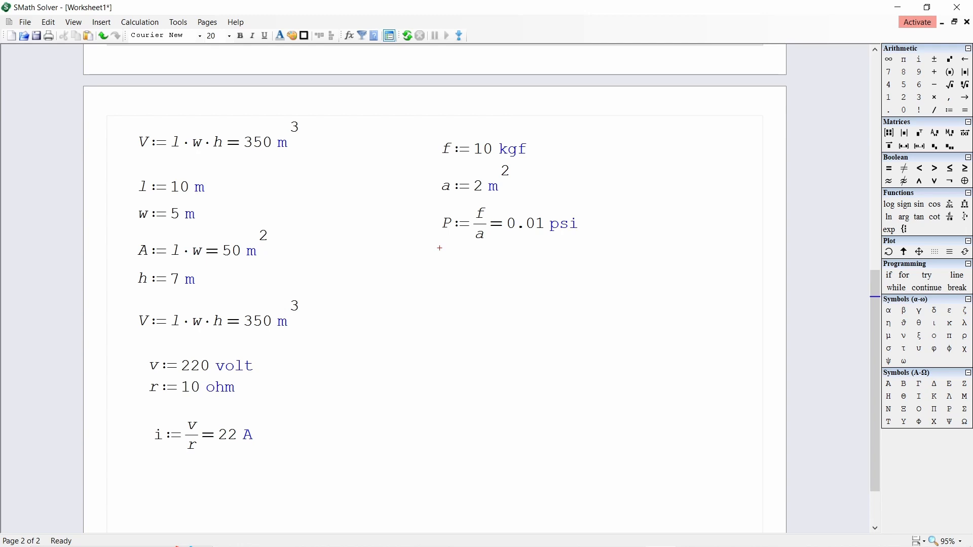
- Enter the example quantity 10000 volts in the empty area below the pressure calculation, writing volts as a unit
click(391, 275)
text(10000)
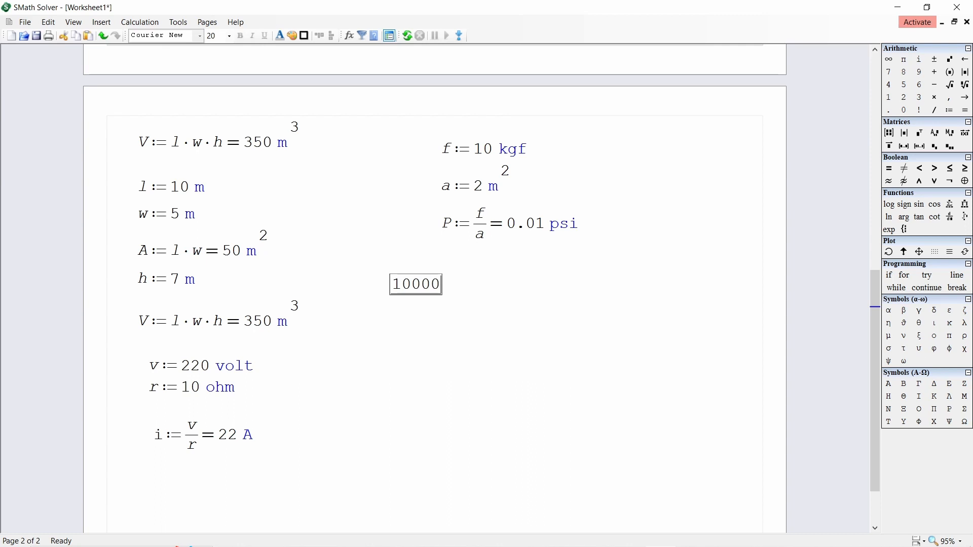
text( volts)
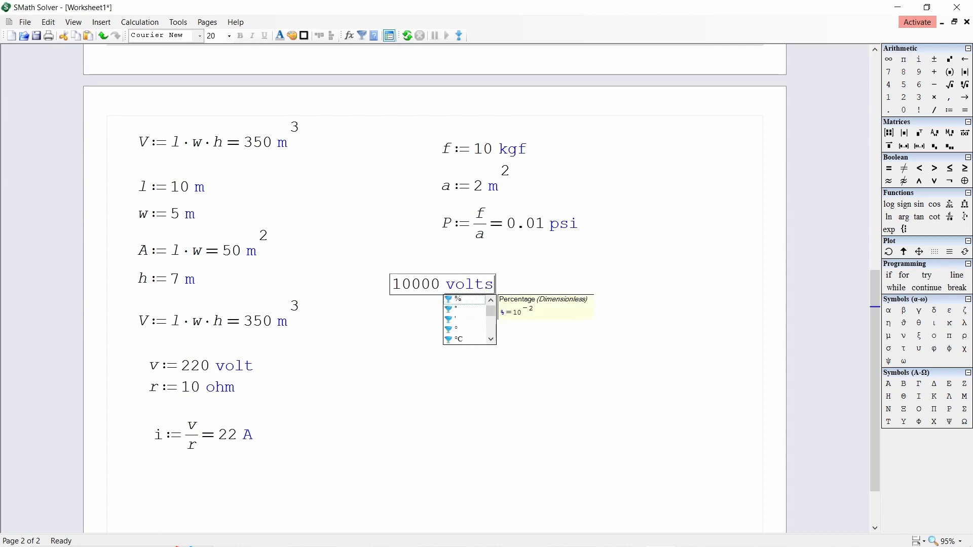
key(Return)
- Enter the equivalent quantity 10 kV directly below the 10000 volts example, using kV as the unit
text(10)
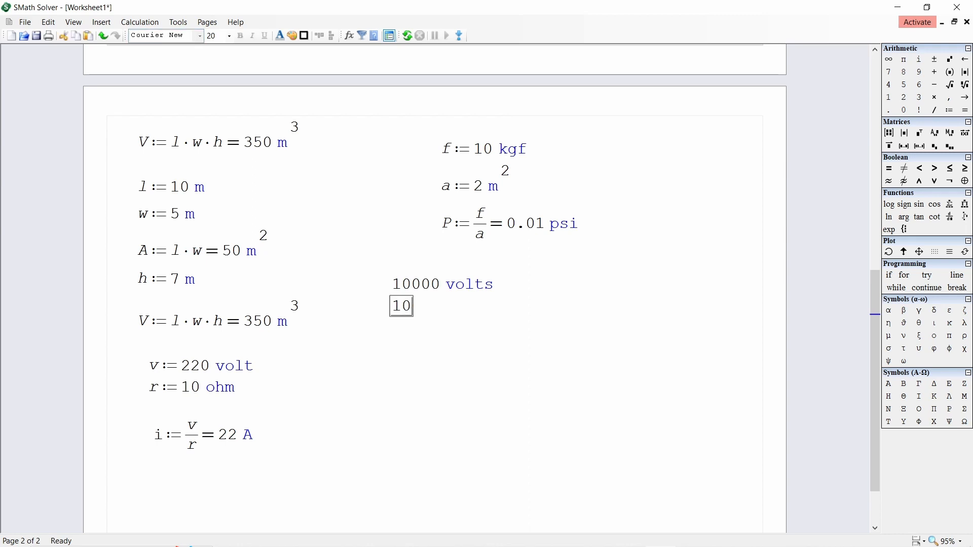
text(k)
key(BackSpace)
key(BackSpace)
text('k)
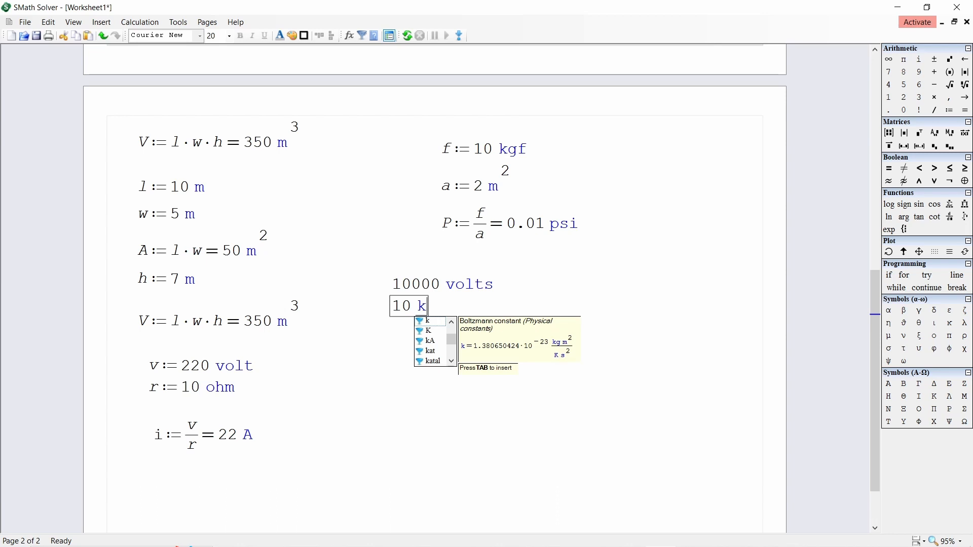
text(V)
key(Return)
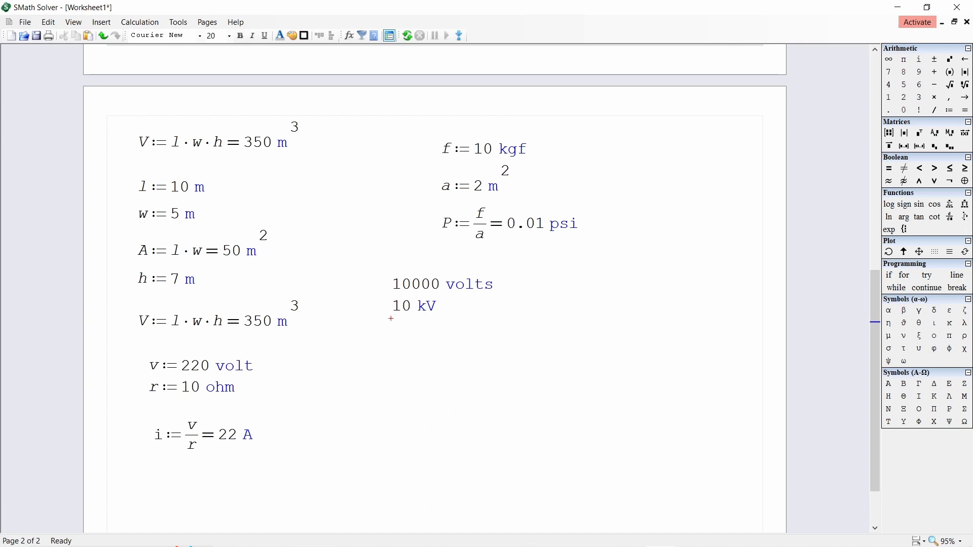
- Enter the capacitance example 10·10^-6 F below the 10 kV line, with the farad unit outside the exponent
text(10)
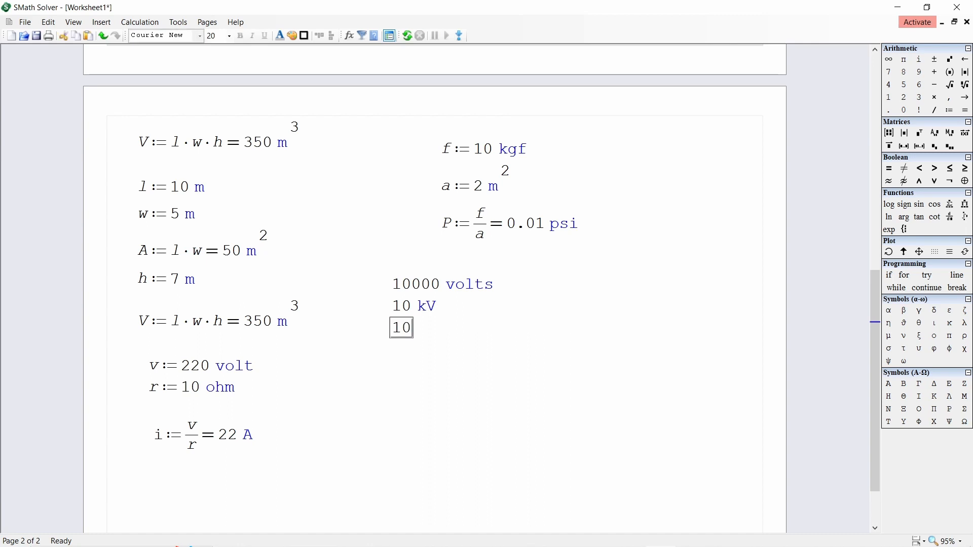
text(*10)
text(^)
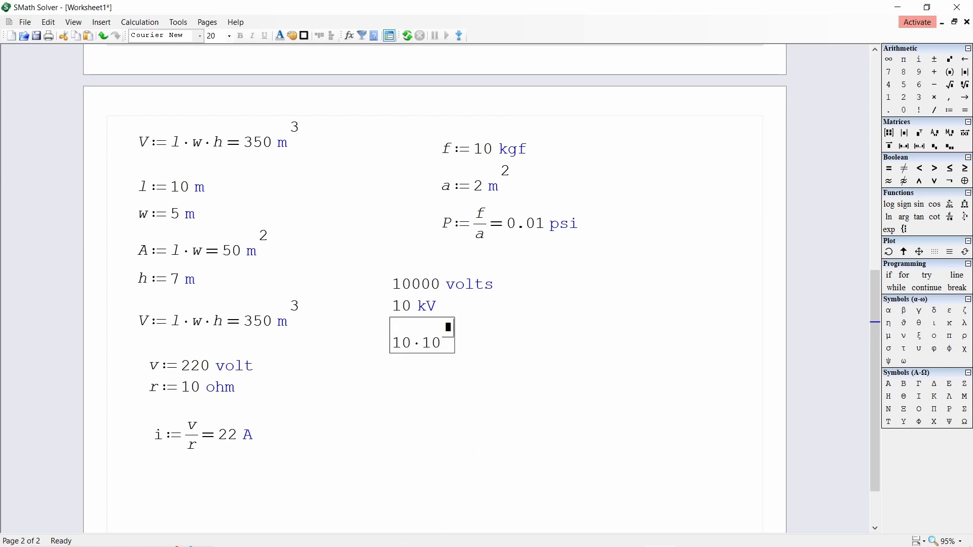
text(-6)
key(space)
text(F)
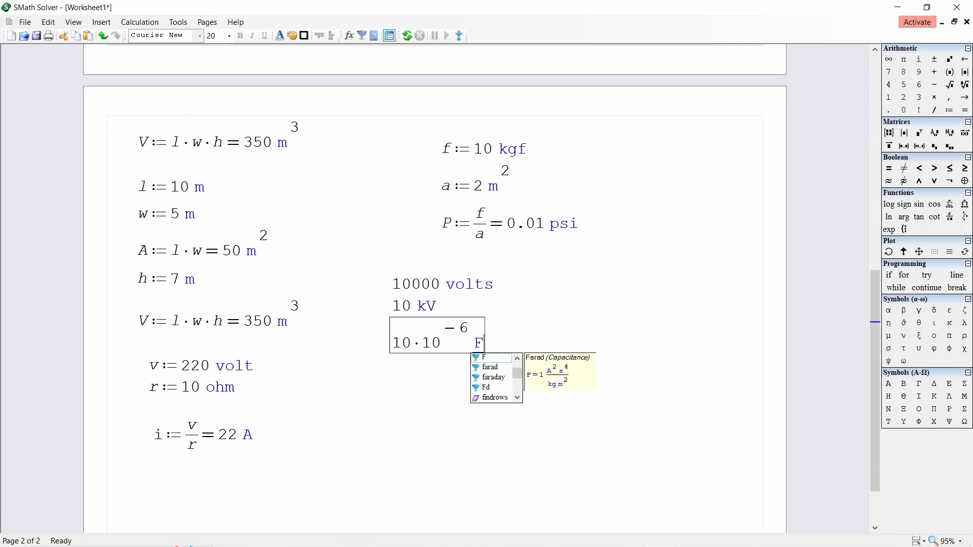
- Enter the equivalent capacitance 10 µF below the farad example, converting the m prefix to the Greek letter µ
click(397, 368)
text(10)
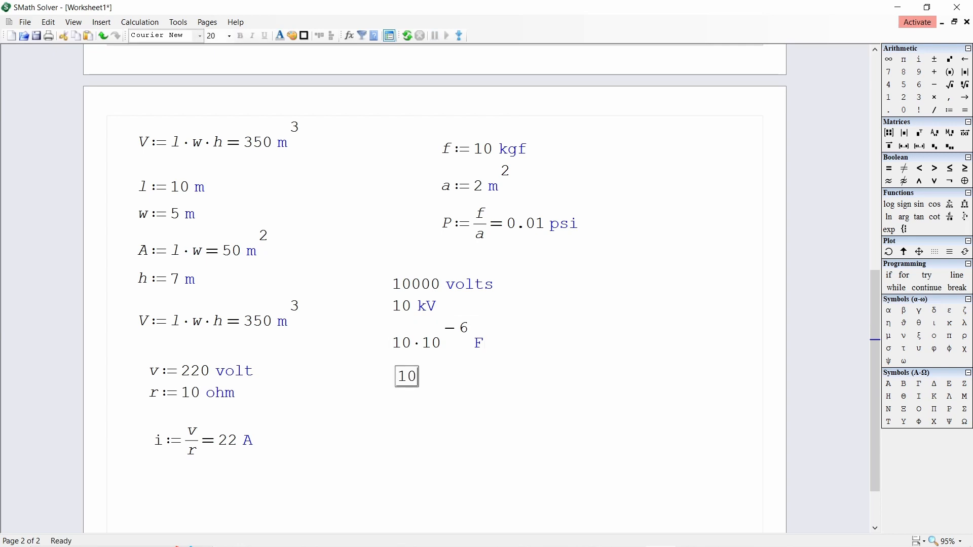
text(')
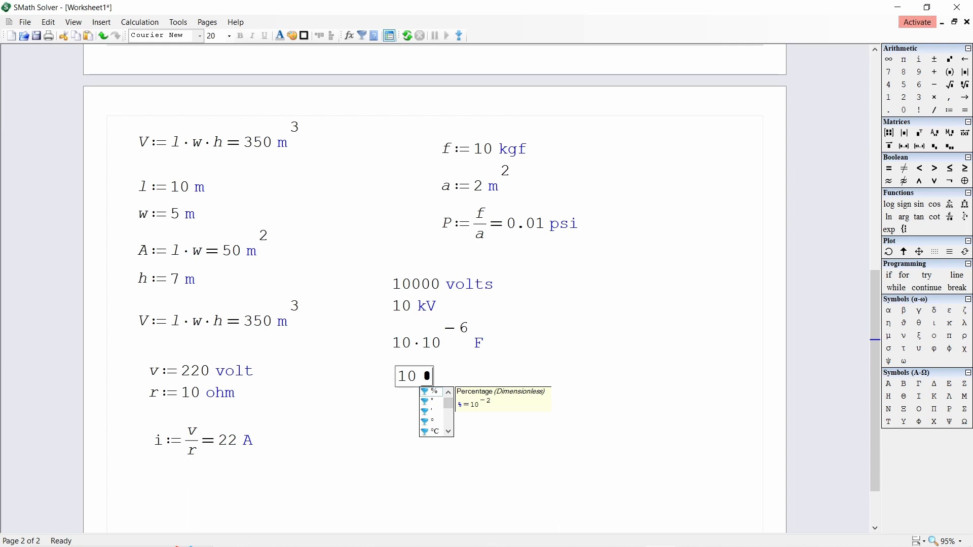
text(m)
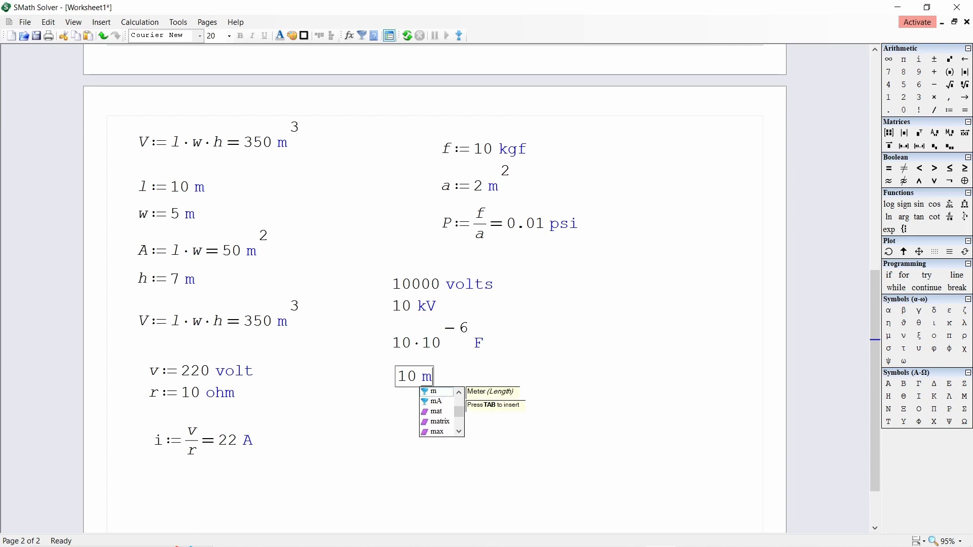
key(ctrl+g)
text(F)
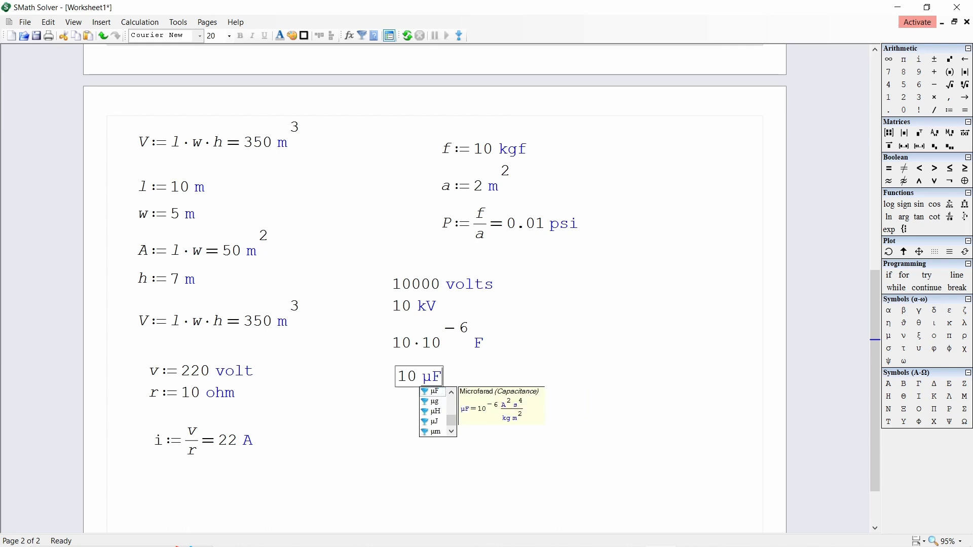
- Define the capacitance C := 10·10^-6 F below the 10 µF example, using the farad unit
click(393, 395)
scroll(393, 335, down, 2)
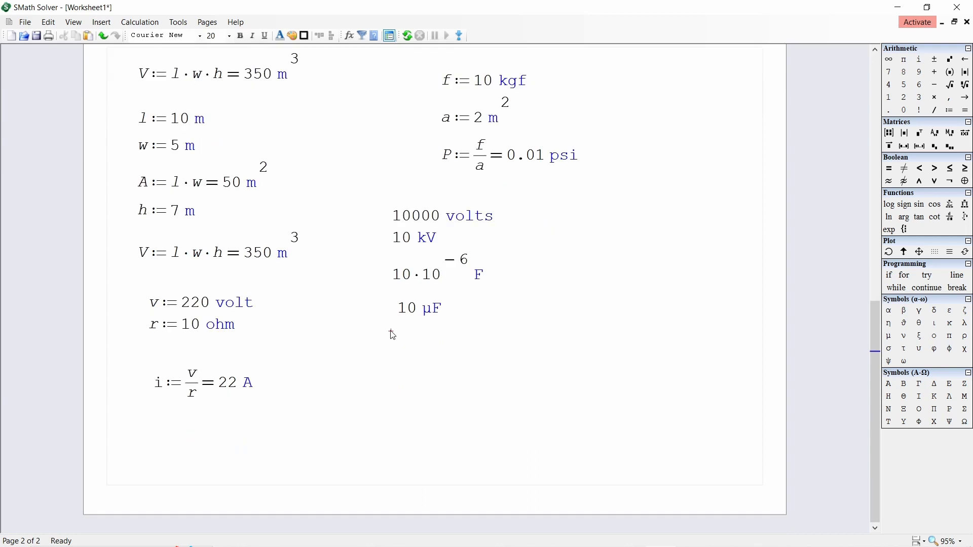
text(C)
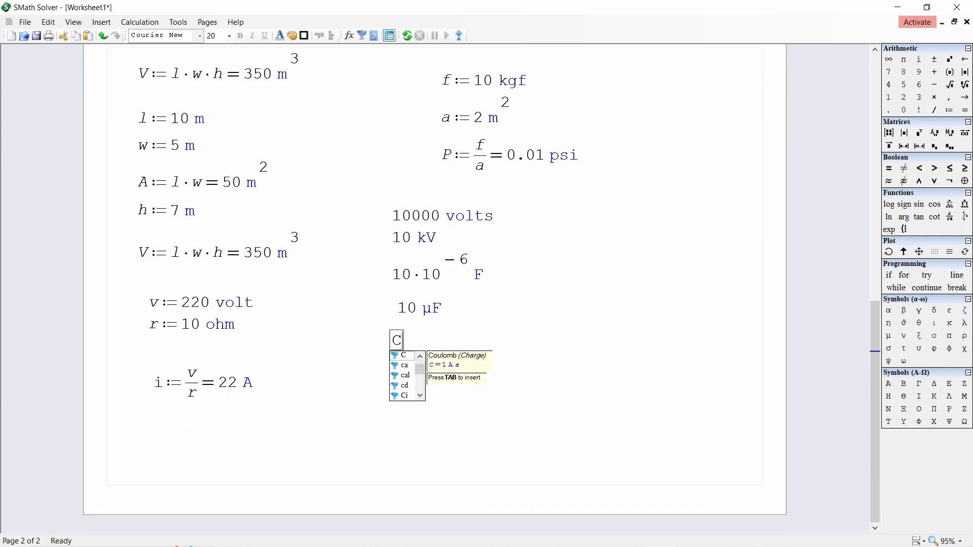
text(:=1)
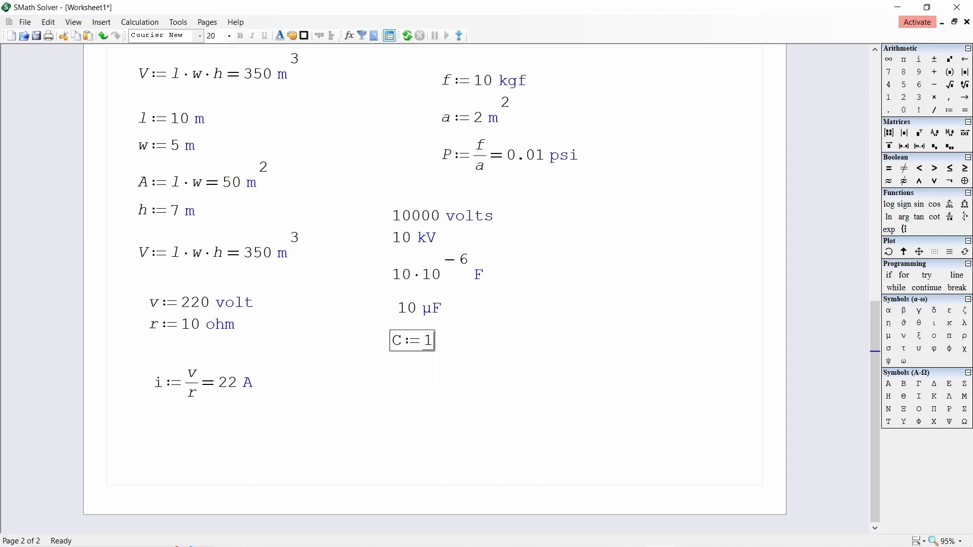
text(0*10^-6)
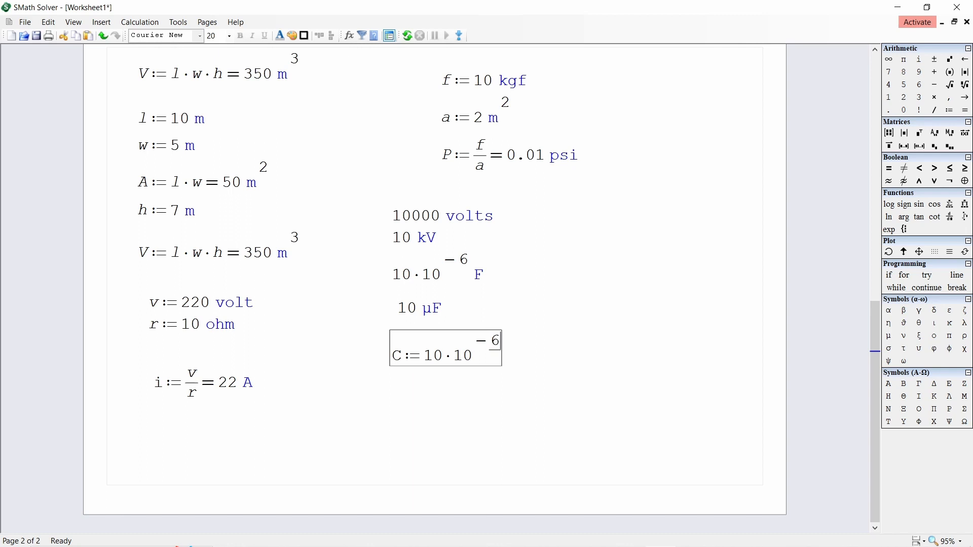
key(space)
text(')
text(F)
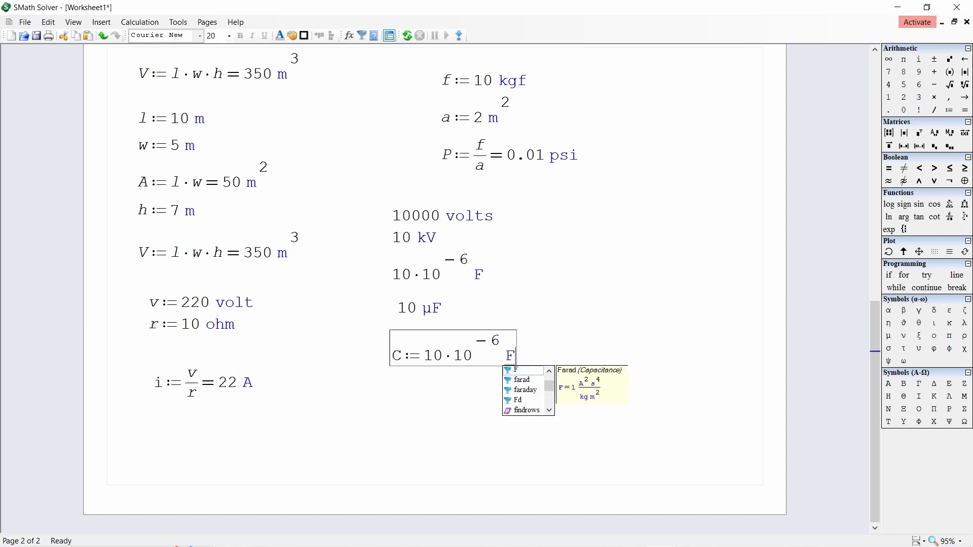
key(Return)
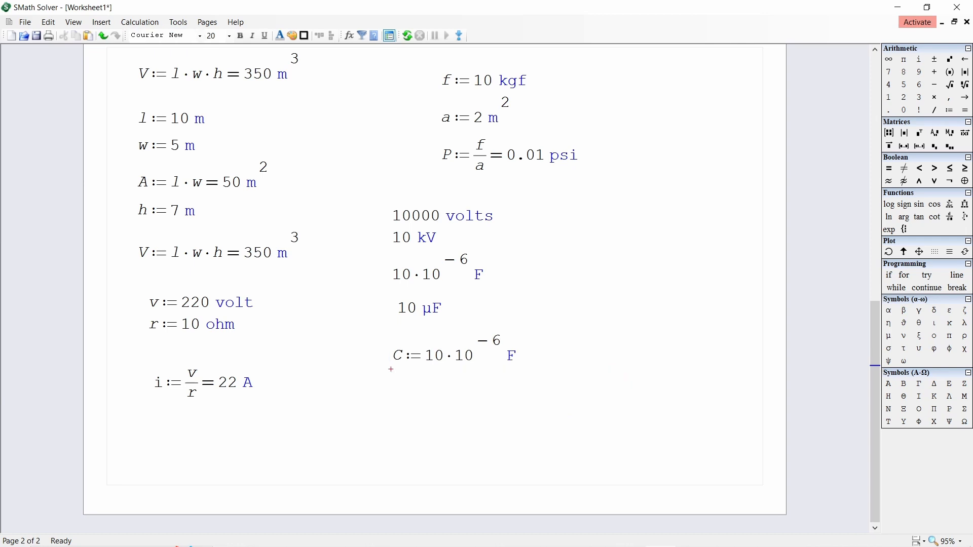
- Define the frequency f := 60 Hz directly below the capacitance, using the Hz unit
text(f:=)
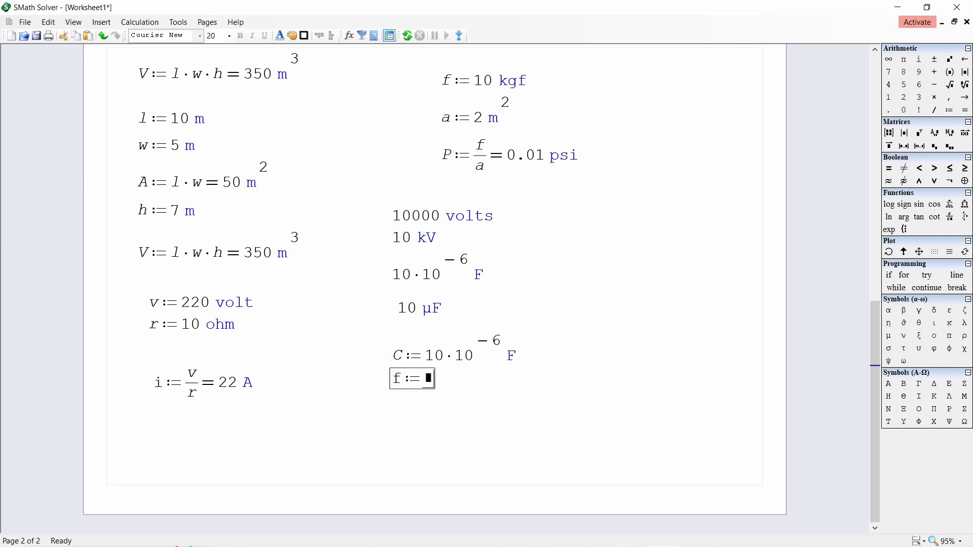
text(60)
text('H)
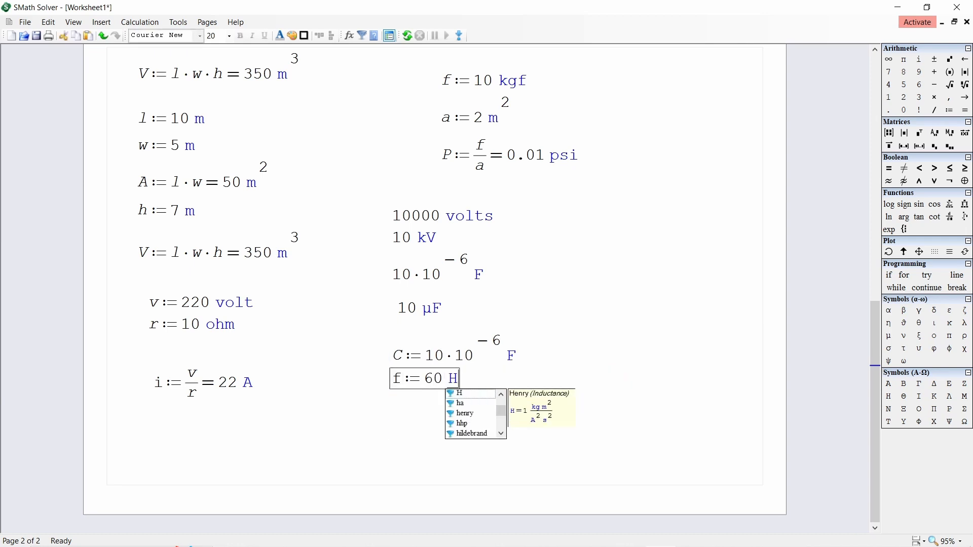
text(z)
key(Return)
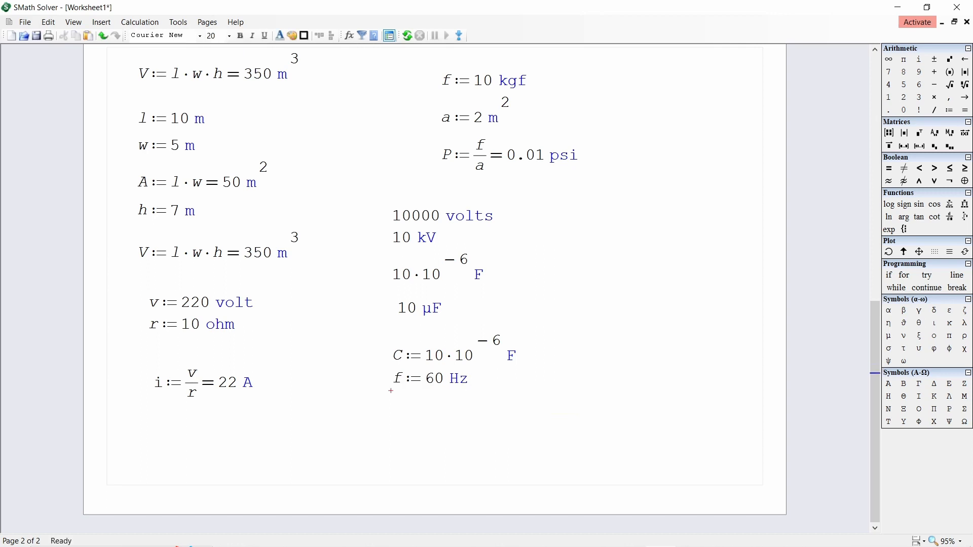
- Define the capacitive reactance X with subscript c as 1/(2·π·f·C) directly below the frequency and evaluate it numerically
key(Down)
text(X.c)
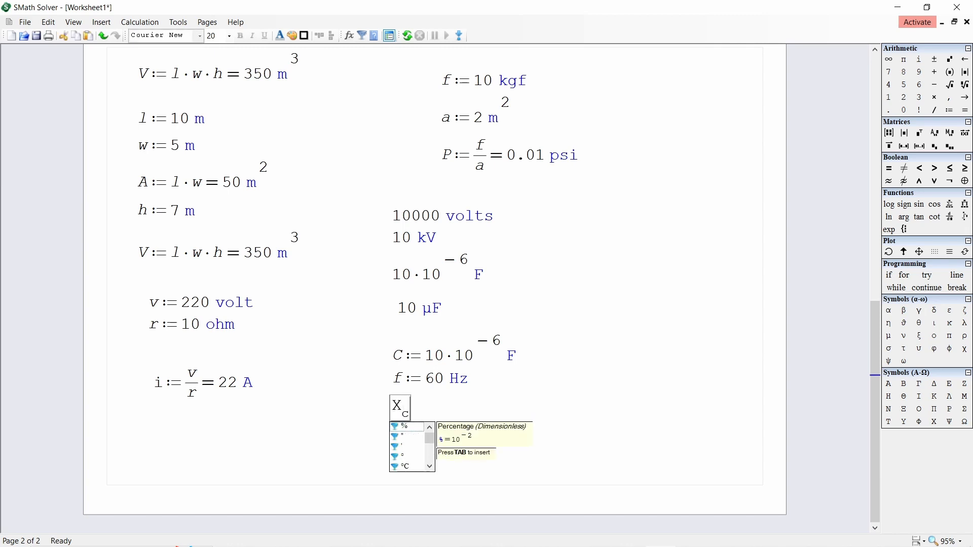
text(:=)
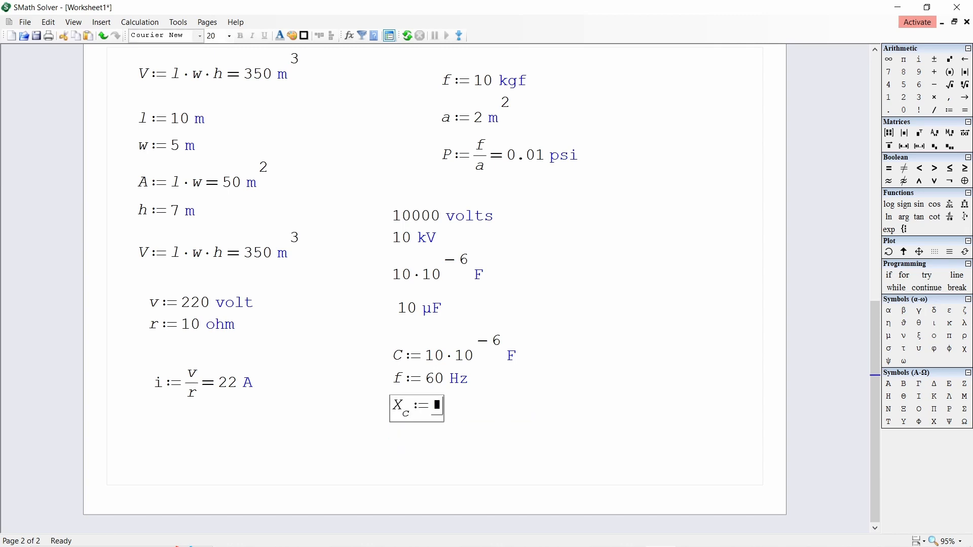
text(1/)
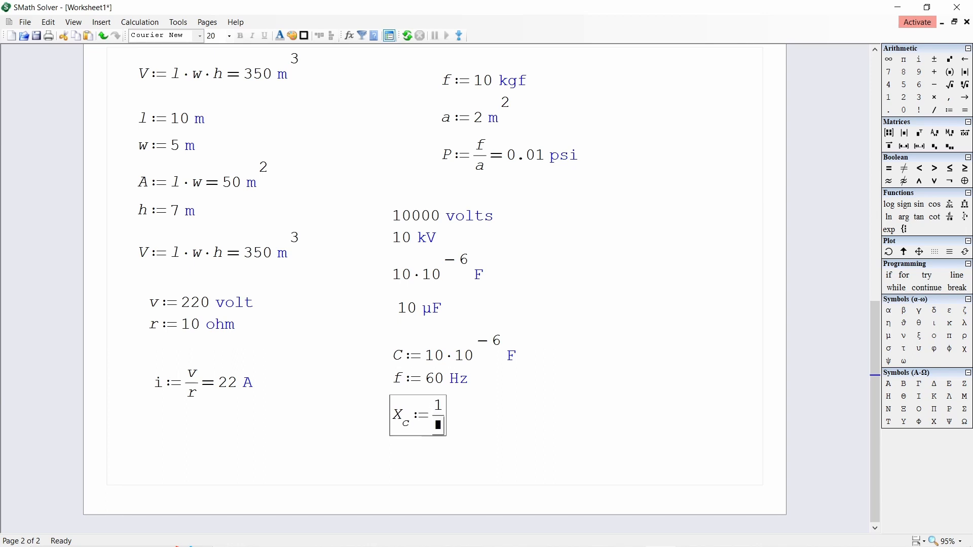
text(2)
text(*π)
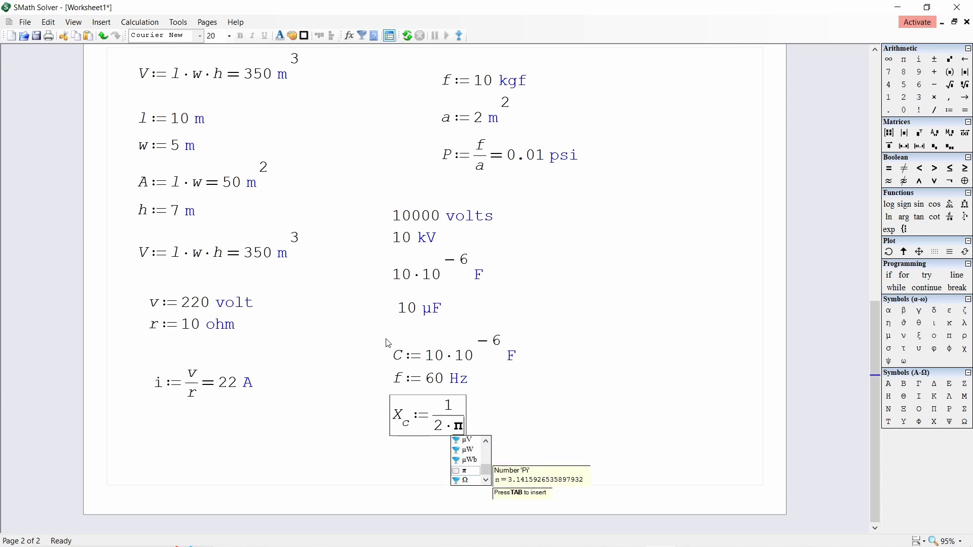
text(*)
text(f)
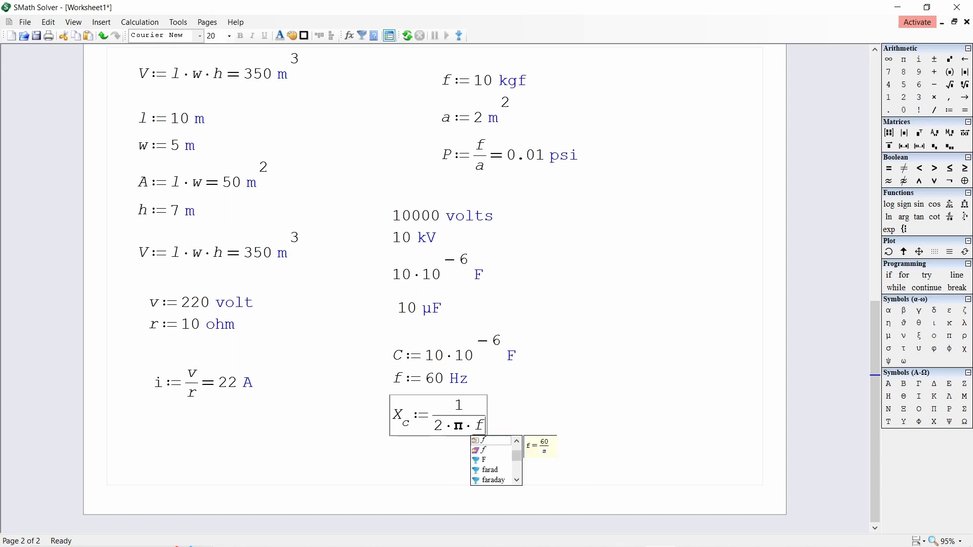
text(*)
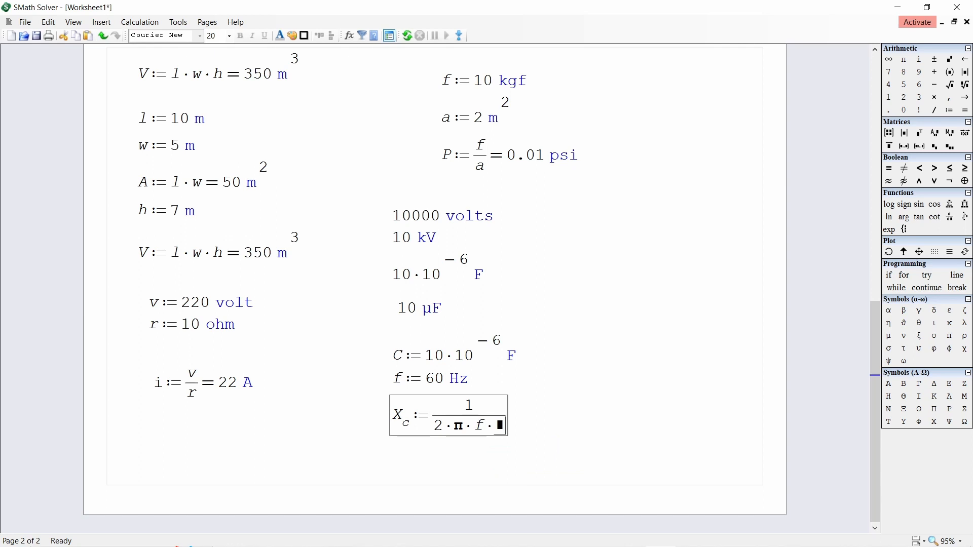
text(C)
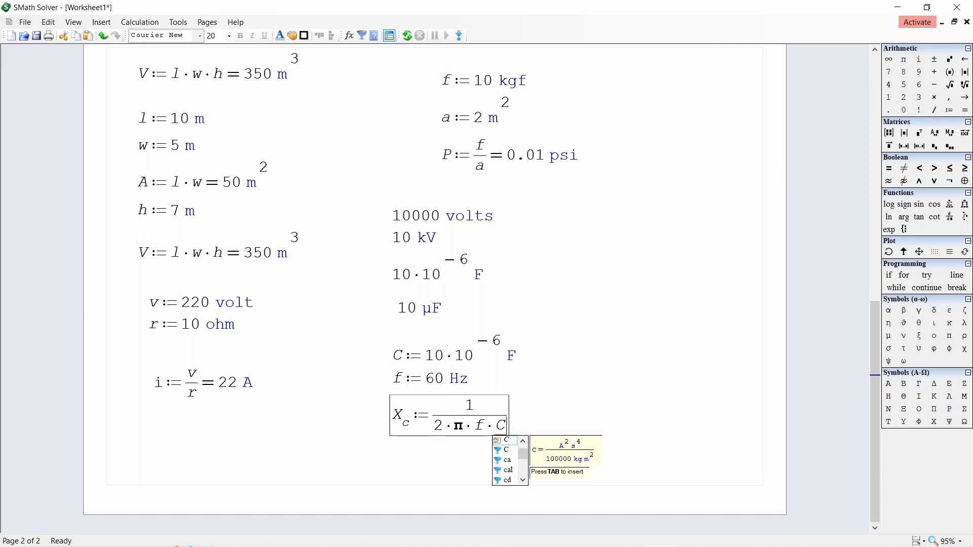
text(=265.26 Ω)
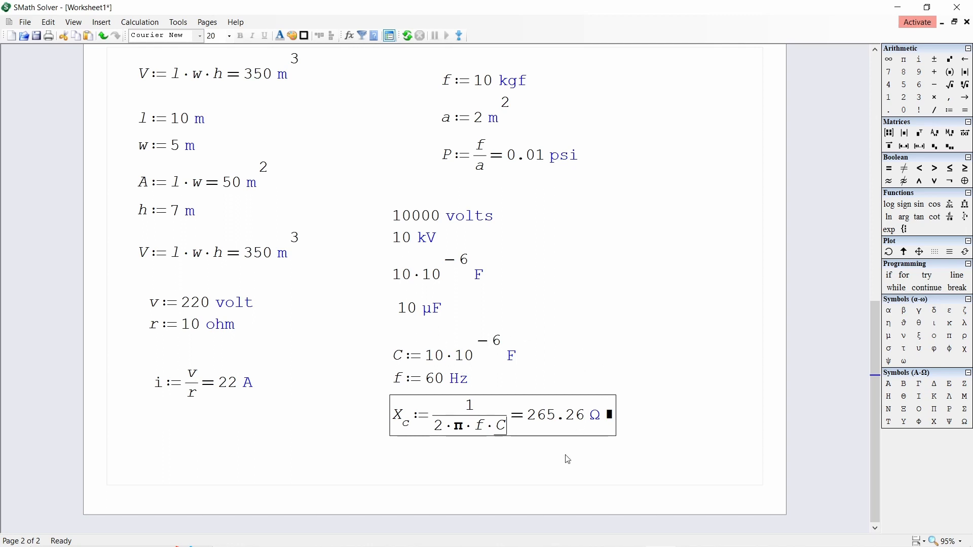
click(516, 461)
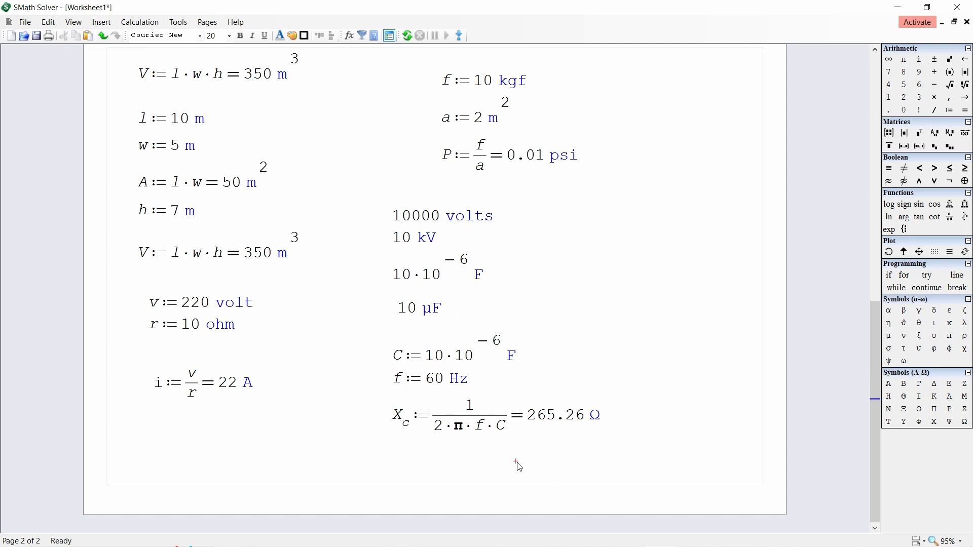
click(381, 457)
click(396, 455)
- Change the definition of C to 10 µF, replacing its power-of-ten factor with an m prefix converted to the Greek letter µ
click(503, 360)
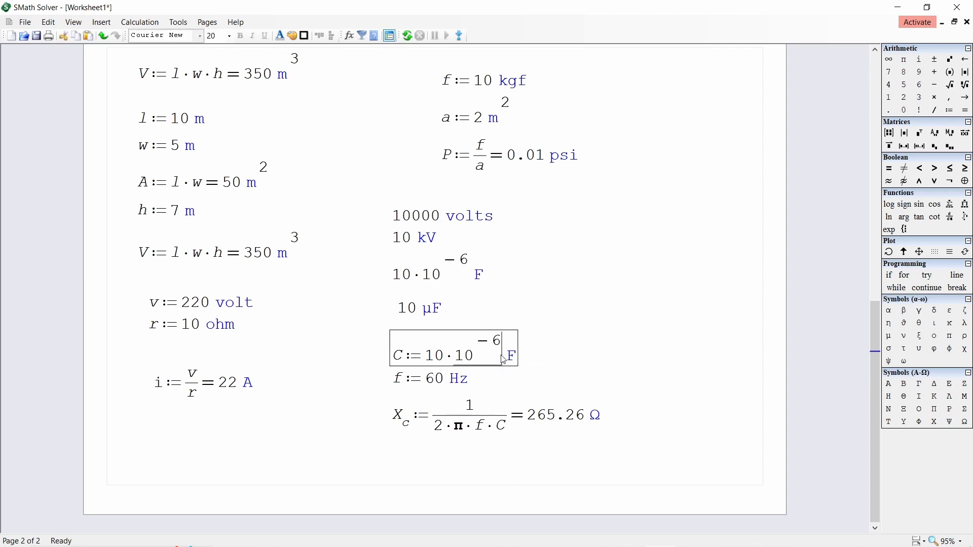
key(shift+Left)
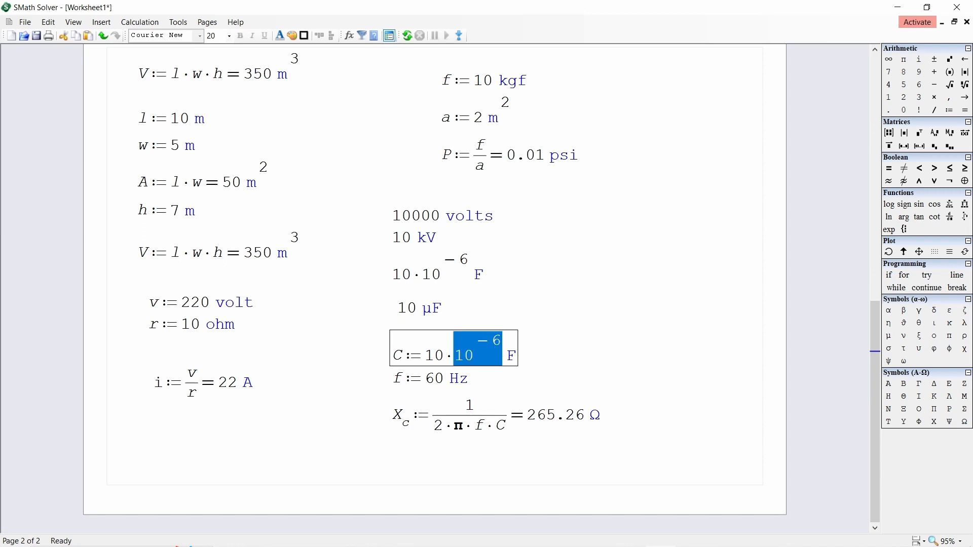
key(BackSpace)
key(BackSpace)
text(m)
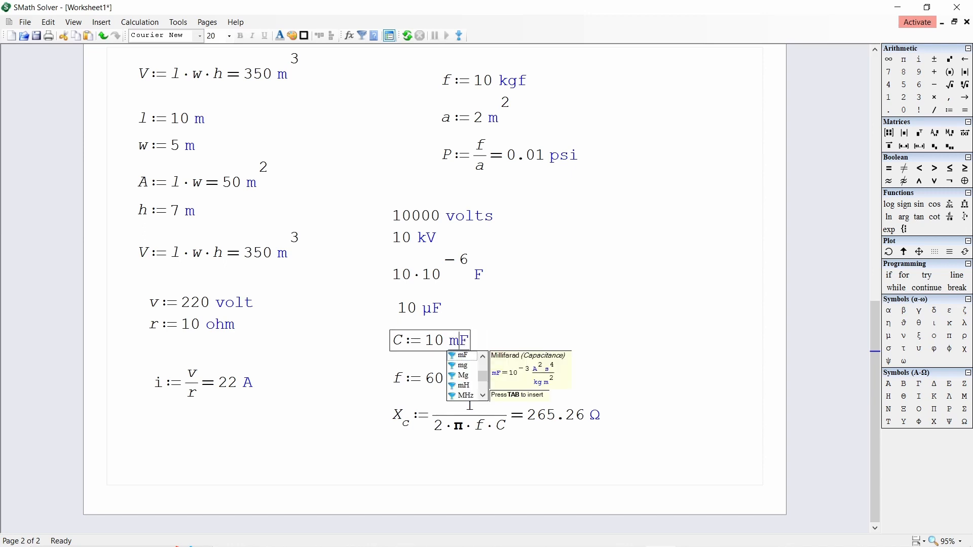
key(ctrl+g)
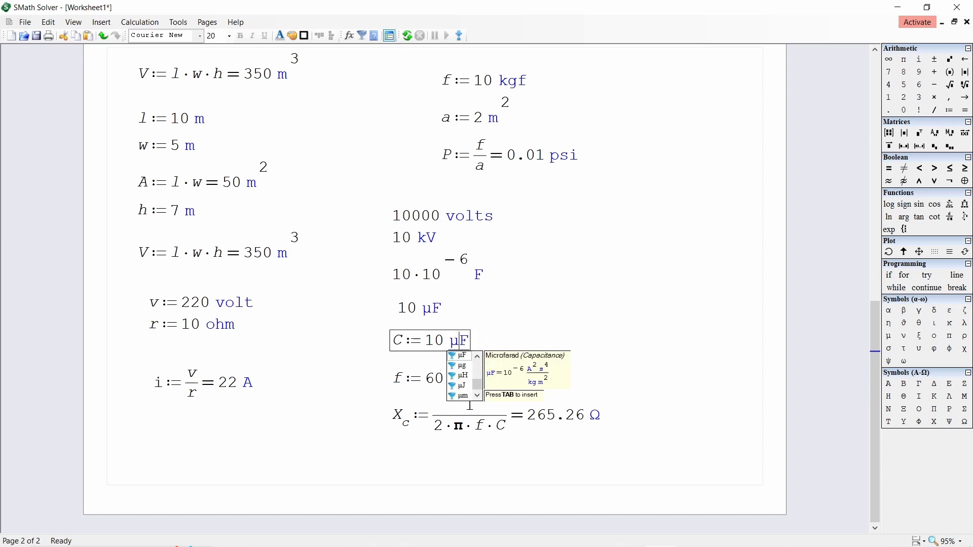
key(Return)
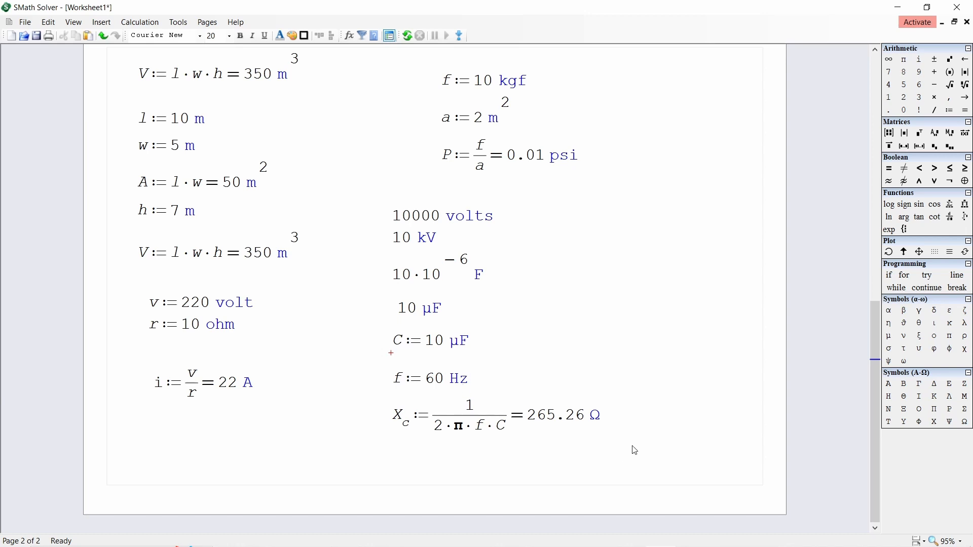
drag(636, 446, 496, 467)
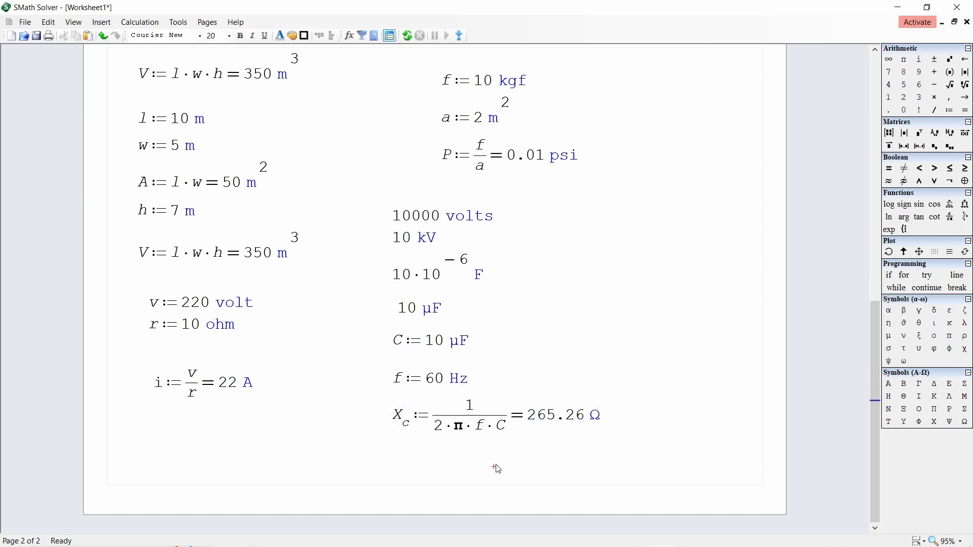